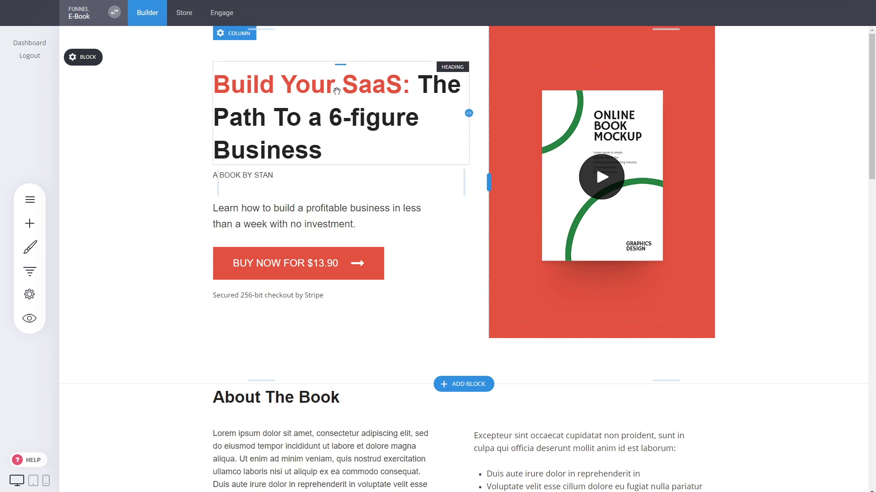
Move the main heading below the author line and back, then briefly check the BUY NOW button settings.
left_click_drag(337, 91, 318, 182)
left_click_drag(327, 114, 313, 15)
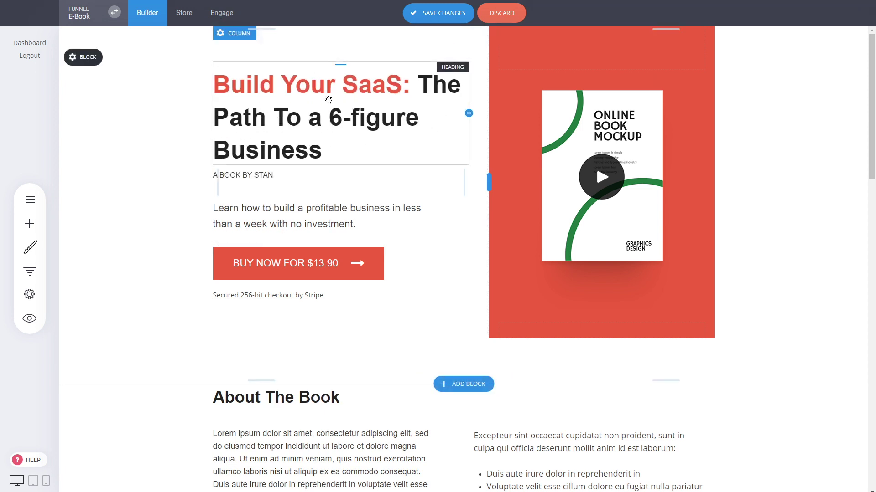
left_click(346, 102)
triple_click(347, 91)
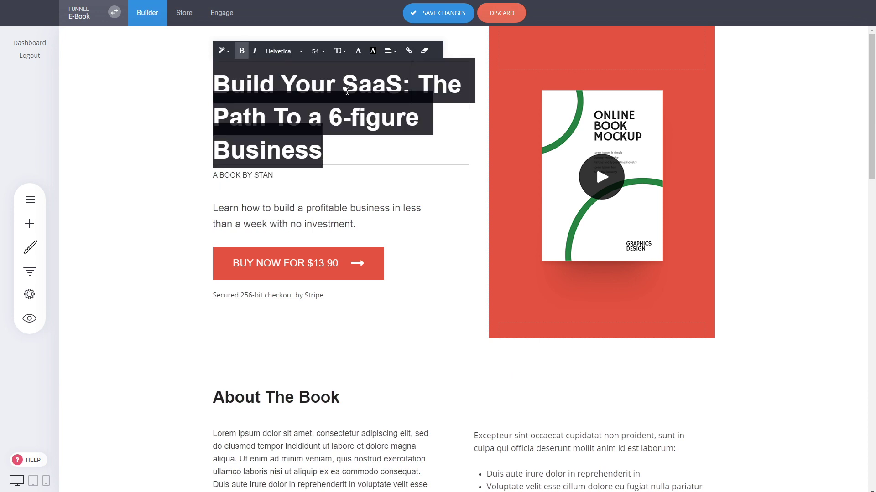
left_click(162, 142)
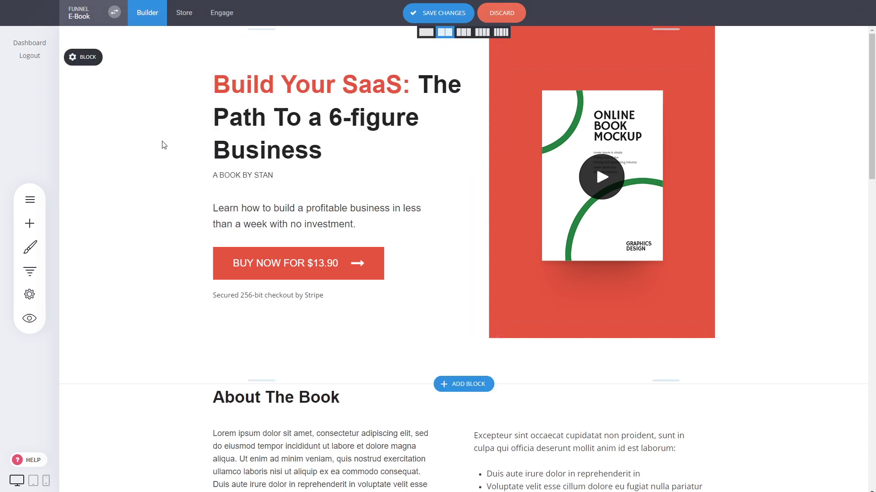
left_click(281, 265)
left_click(227, 234)
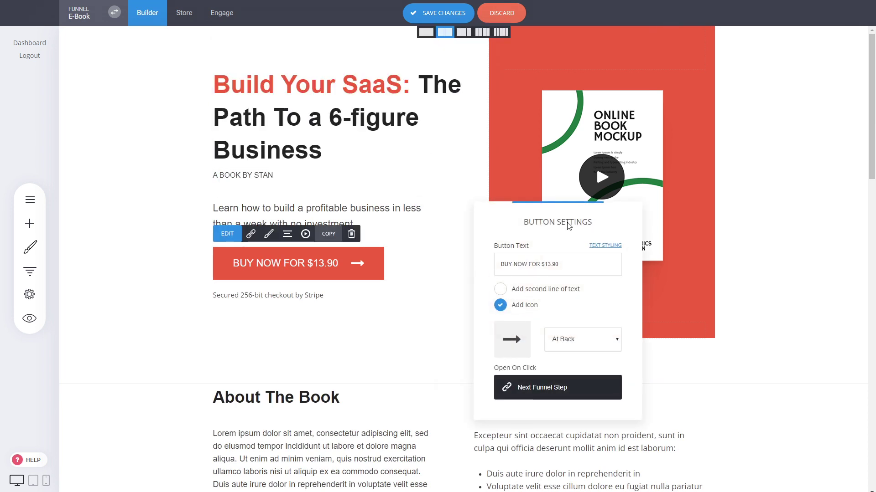
left_click(765, 195)
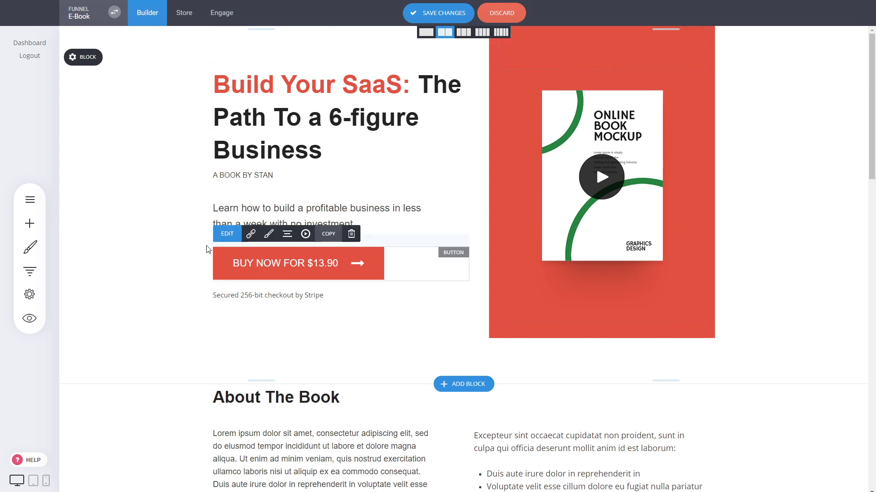
Give the BUY NOW FOR $13.90 button a second text line and a funnel icon, keeping its link.
mouse_move(277, 214)
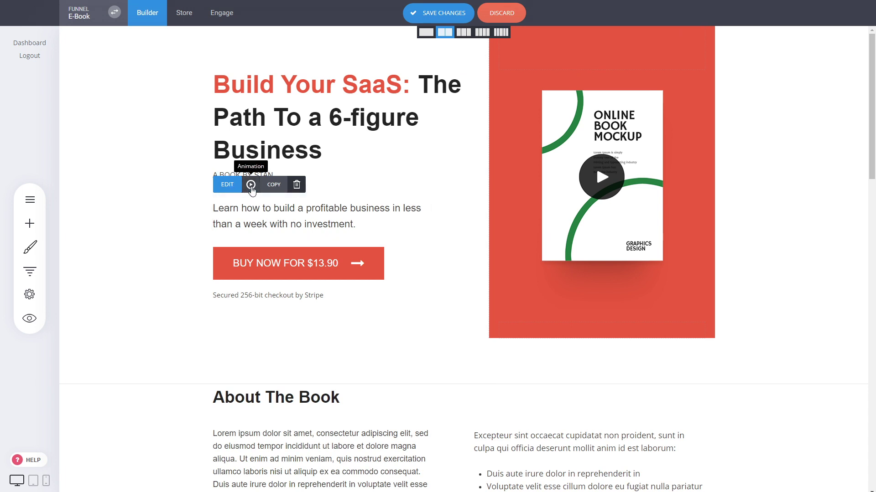
mouse_move(288, 266)
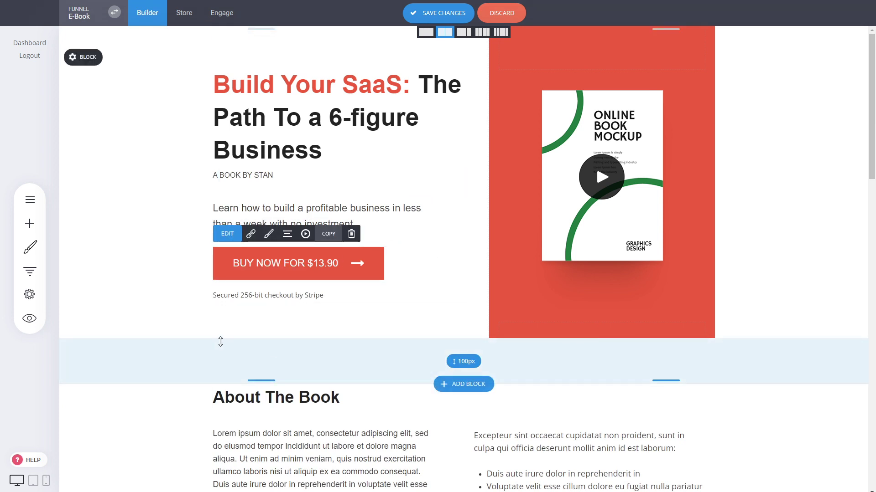
left_click(310, 270)
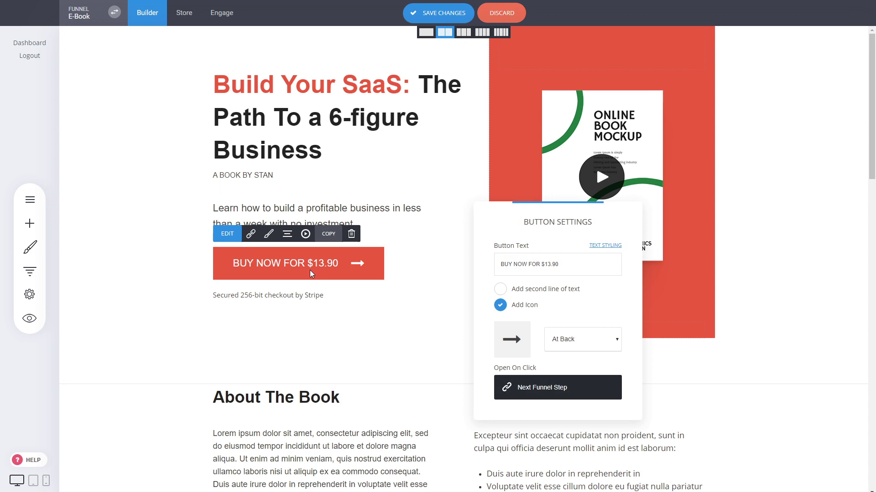
left_click(560, 269)
left_click(532, 295)
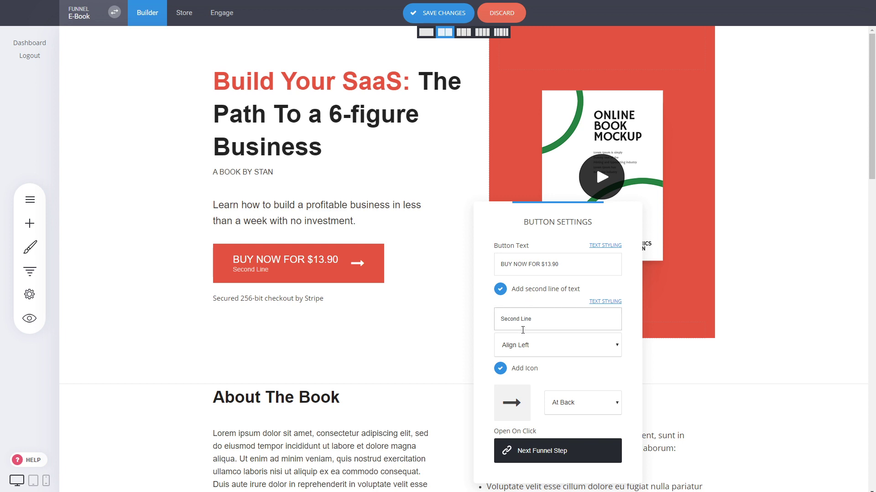
left_click_drag(538, 232, 524, 120)
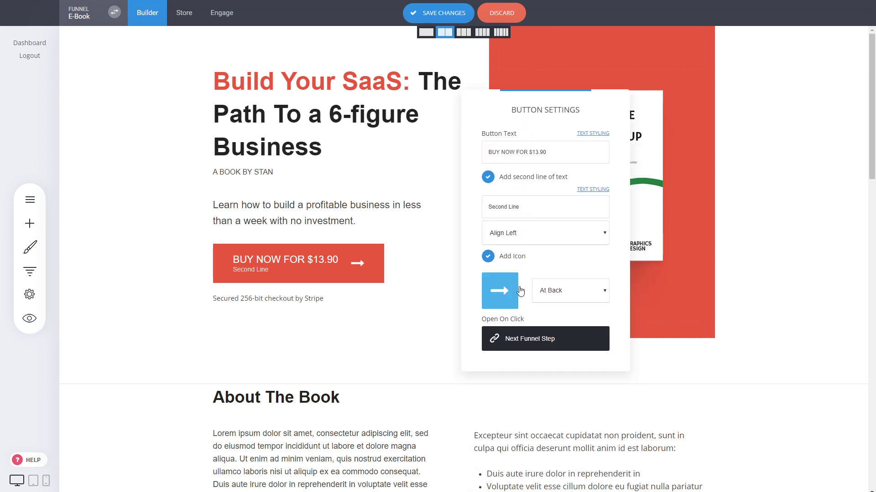
left_click(497, 294)
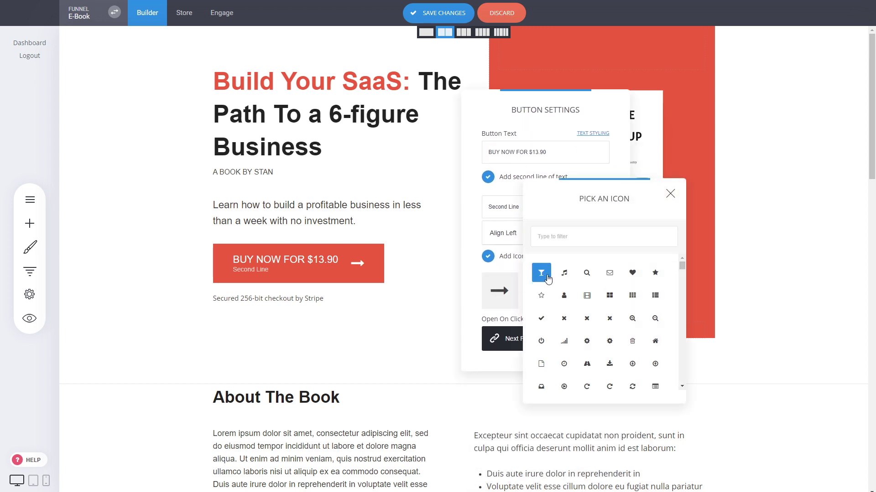
left_click(542, 273)
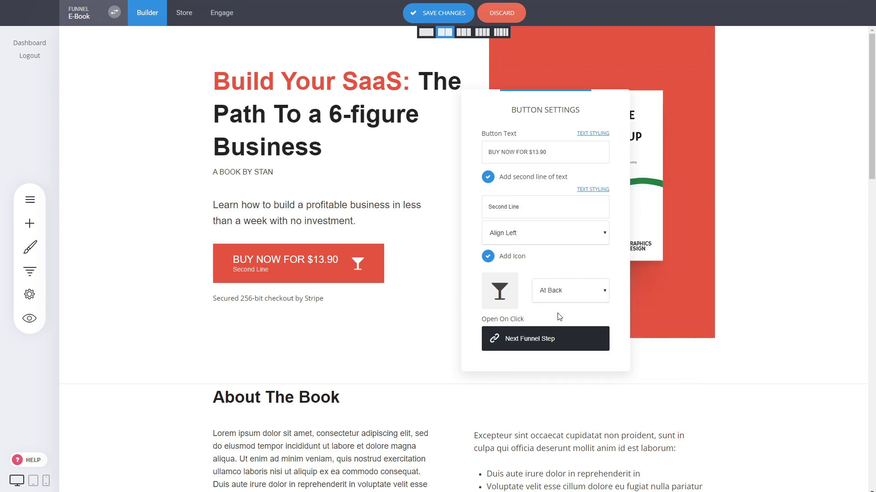
left_click(540, 340)
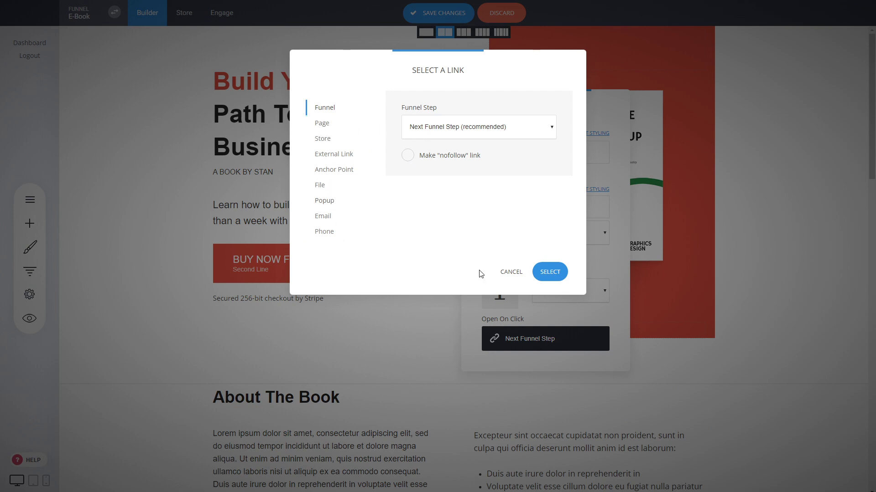
left_click(513, 274)
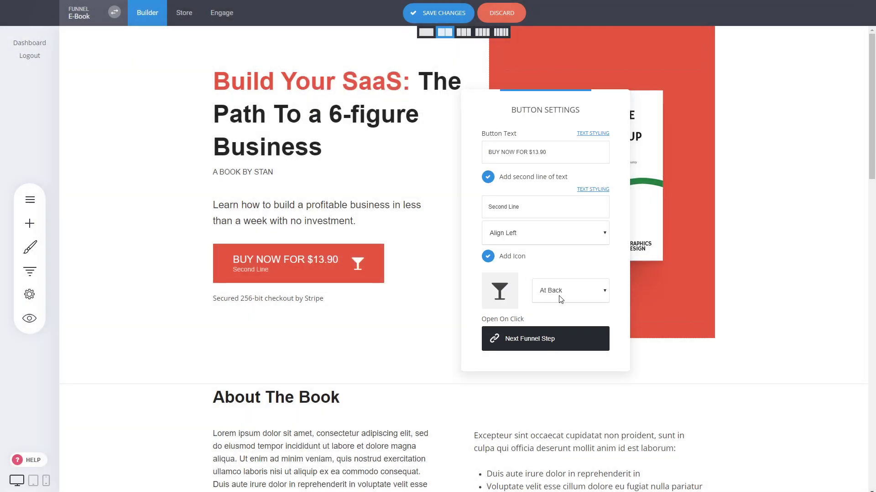
Save the E-Book page's button edits and scroll through the page to review them.
left_click(729, 230)
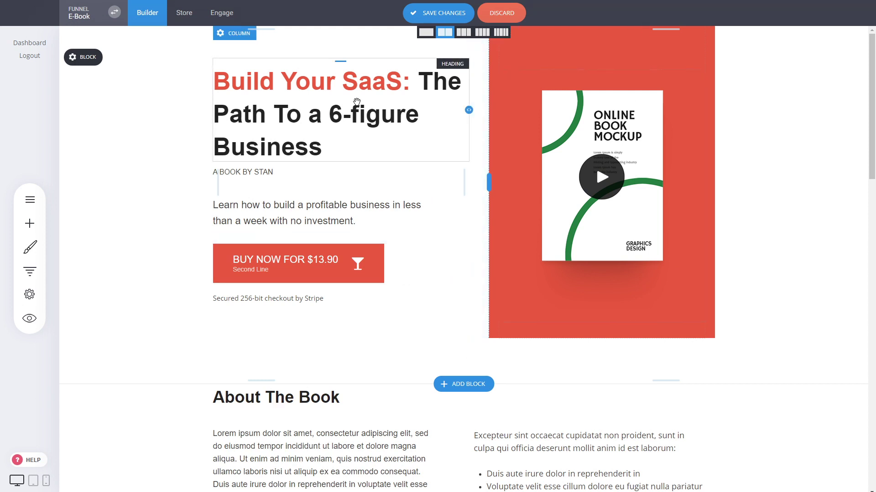
left_click(425, 14)
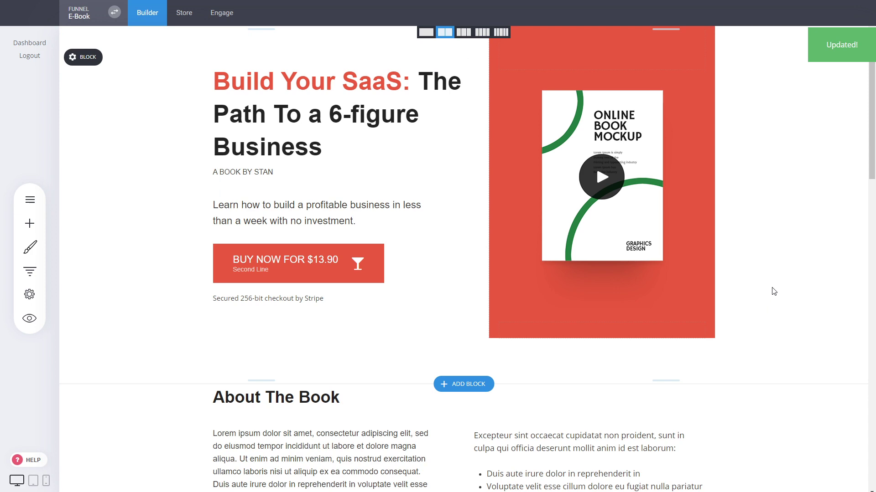
scroll(771, 290, "down", 4)
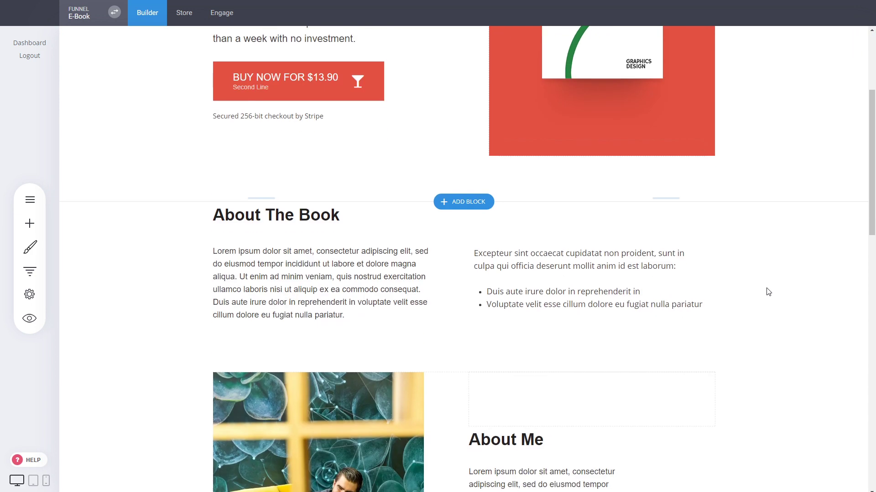
scroll(754, 287, "up", 4)
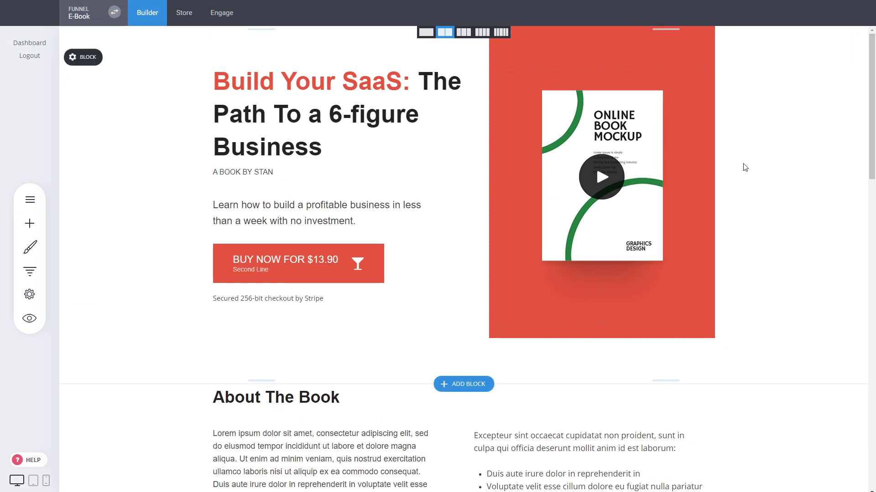
scroll(742, 166, "down", 2)
scroll(732, 223, "up", 2)
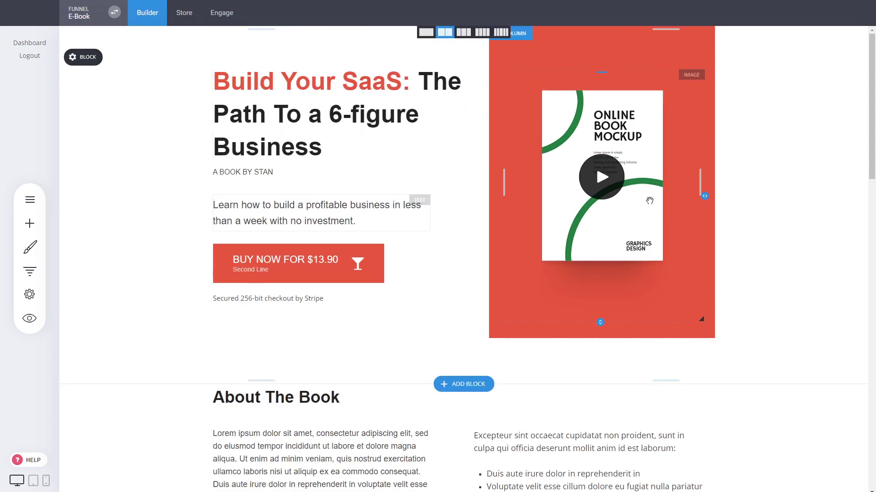
scroll(693, 214, "down", 5)
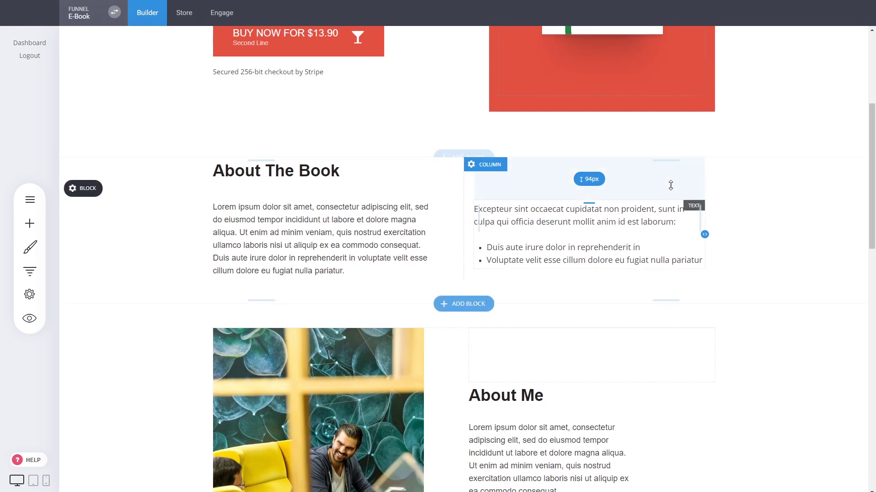
scroll(411, 182, "up", 5)
scroll(228, 173, "down", 5)
scroll(143, 274, "down", 5)
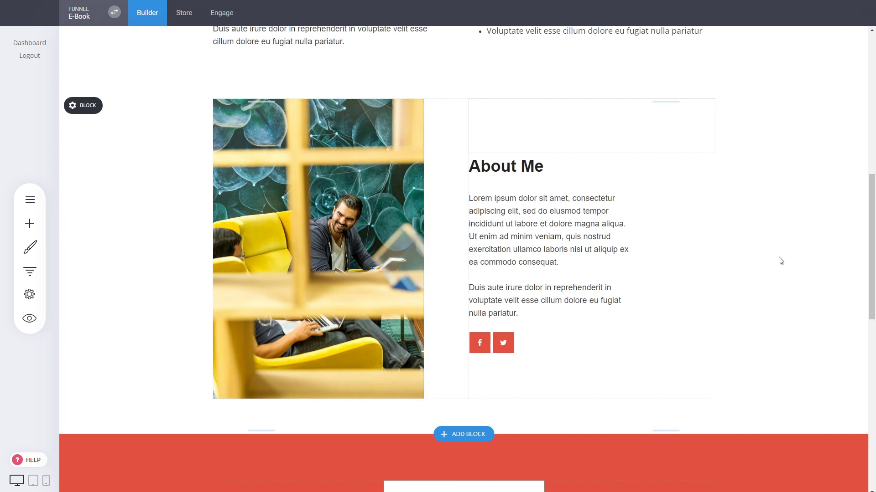
scroll(727, 226, "up", 2)
scroll(727, 226, "up", 1)
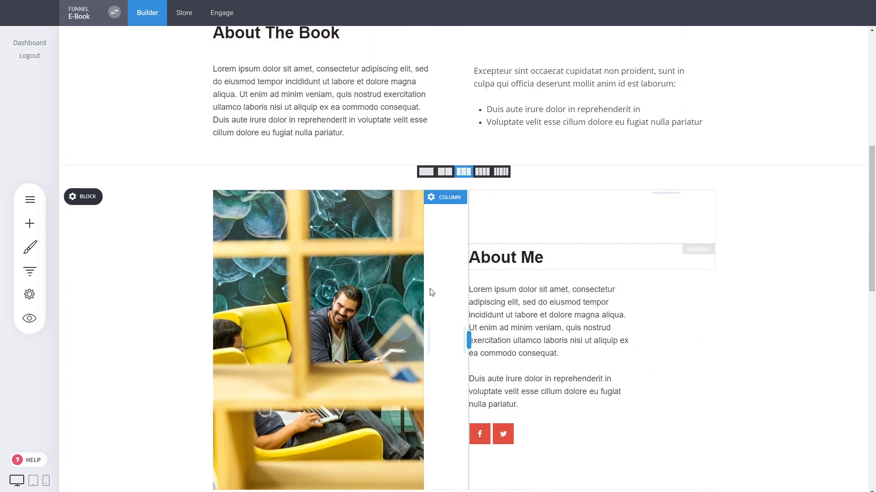
Drag the About Me column handles to widen the image column and shift the text column right.
mouse_move(425, 292)
left_mouse_down()
mouse_move(382, 292)
mouse_move(435, 305)
left_mouse_up()
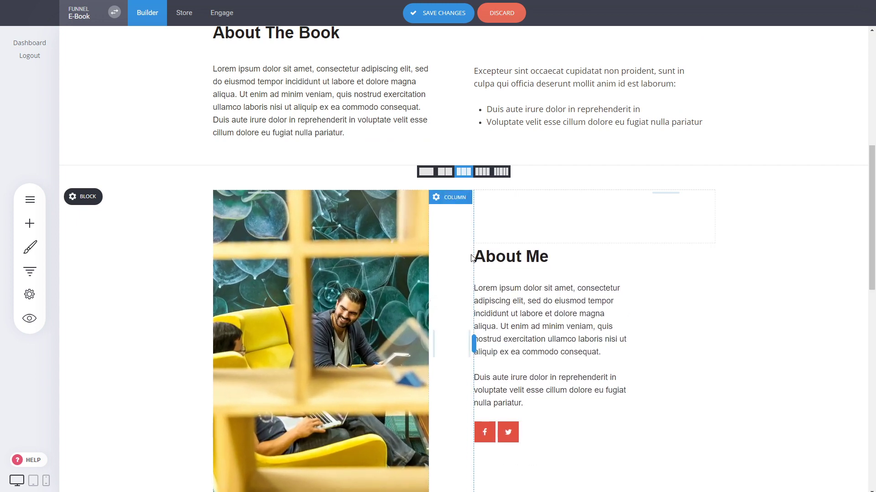
mouse_move(472, 255)
left_mouse_down()
mouse_move(512, 251)
mouse_move(463, 266)
mouse_move(478, 269)
left_mouse_up()
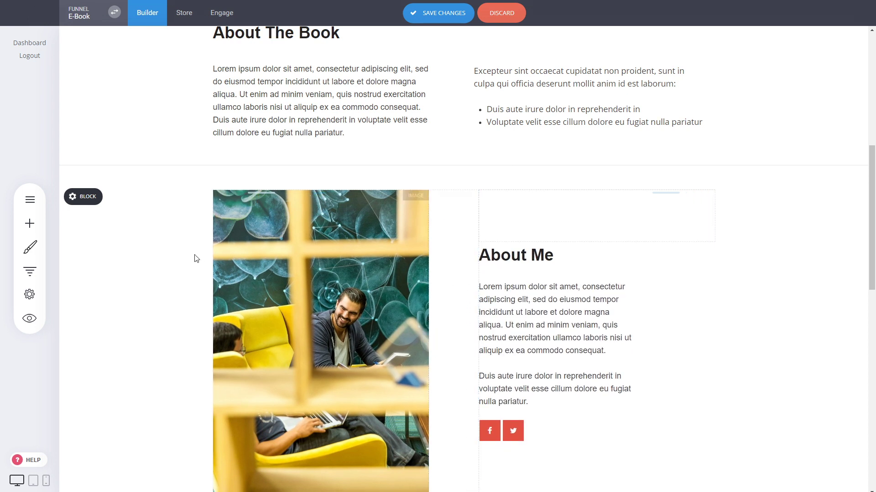
scroll(661, 304, "down", 2)
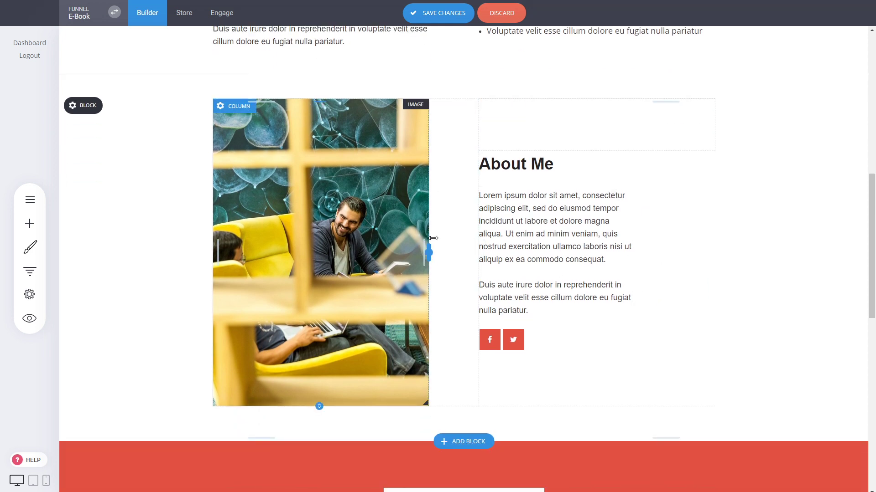
scroll(598, 254, "up", 3)
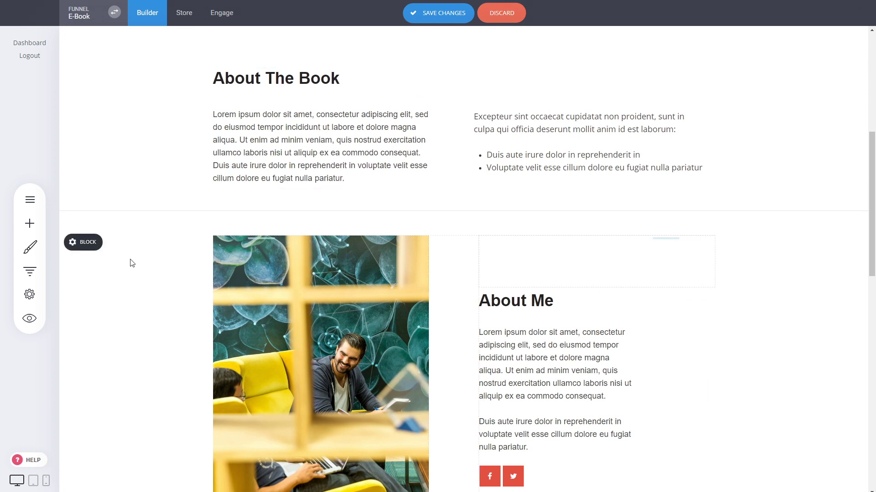
left_click(88, 242)
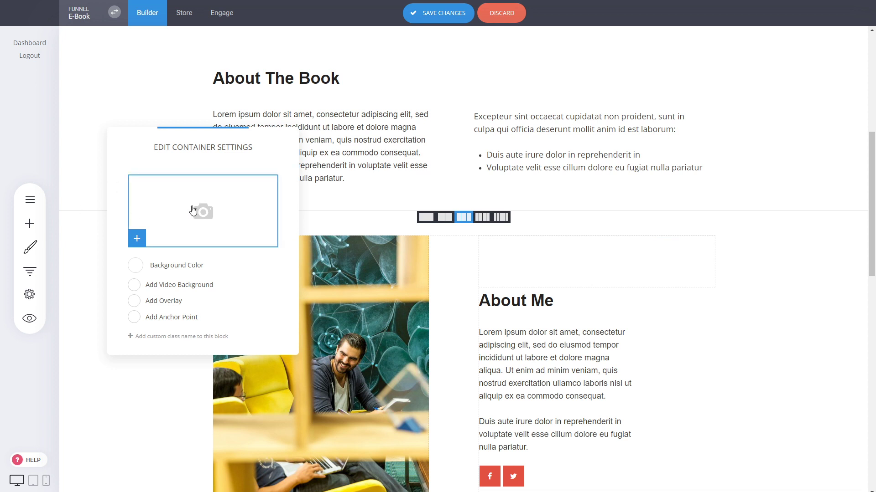
left_click(135, 265)
left_click_drag(147, 283, 138, 287)
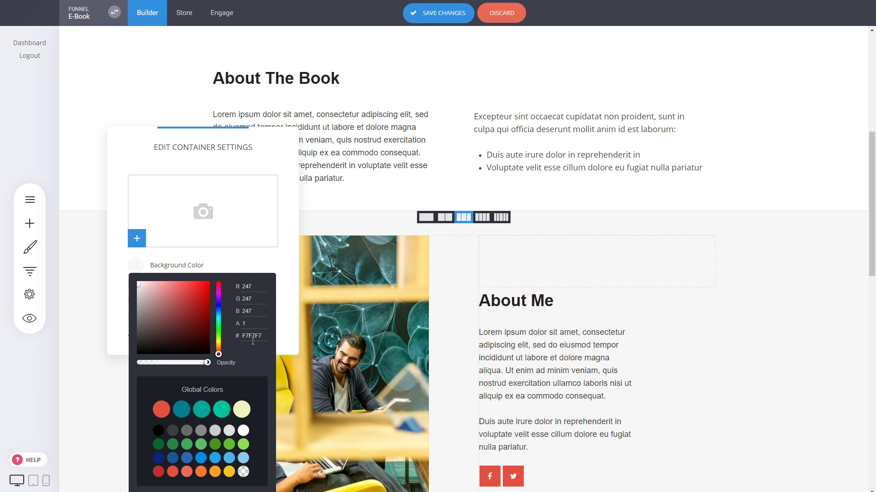
left_click(277, 259)
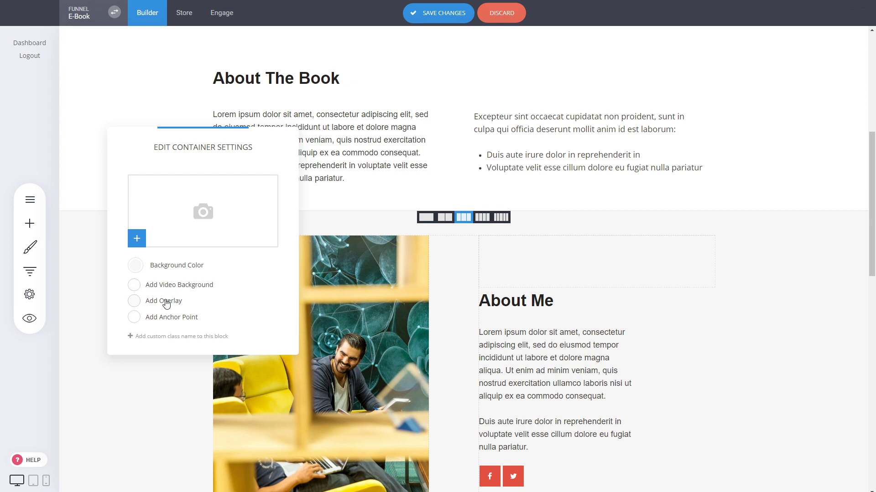
left_click(177, 318)
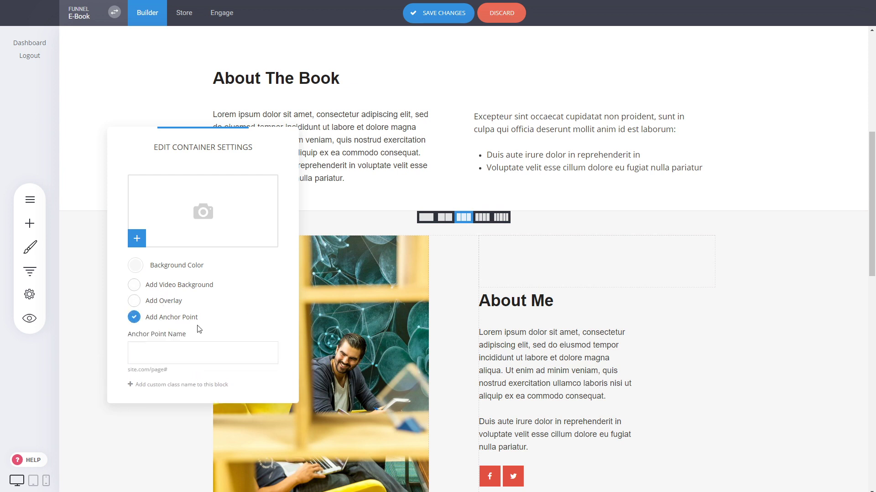
left_click(177, 319)
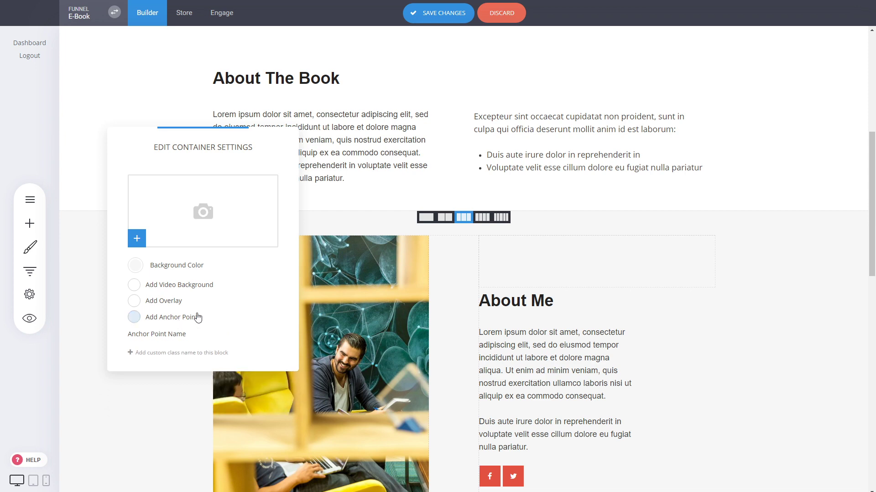
left_click(528, 266)
scroll(785, 282, "down", 4)
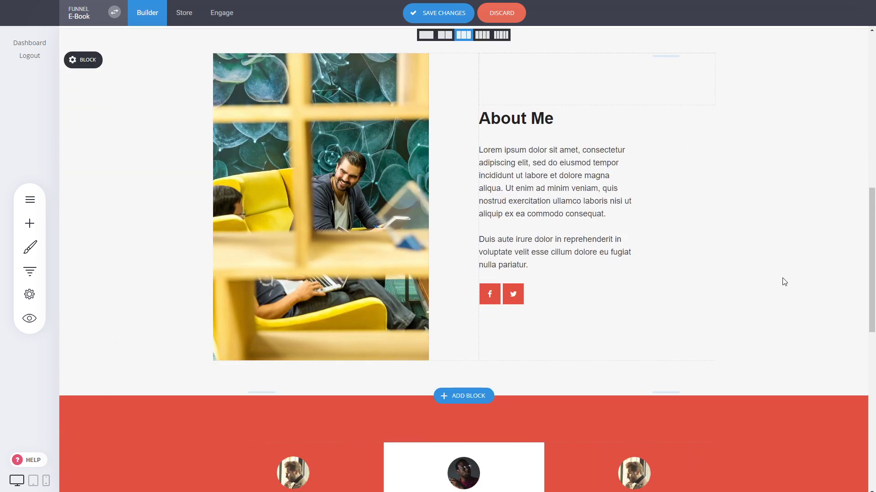
Try transparent and teal backgrounds on the middle testimonial column, settle on white, and adjust its top margin.
scroll(751, 260, "down", 4)
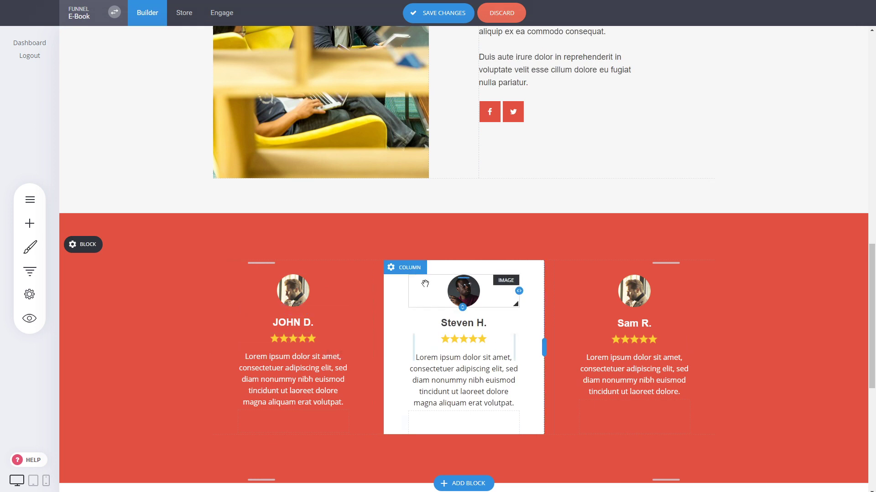
left_click(409, 268)
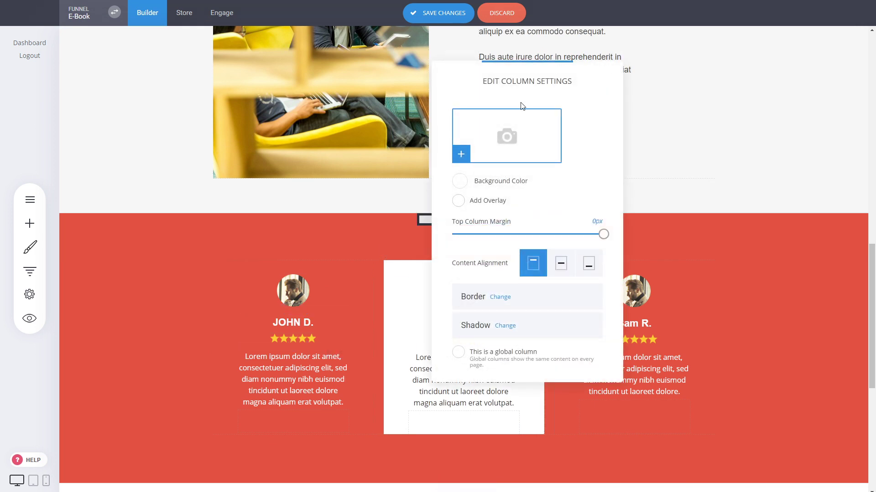
left_click(618, 202)
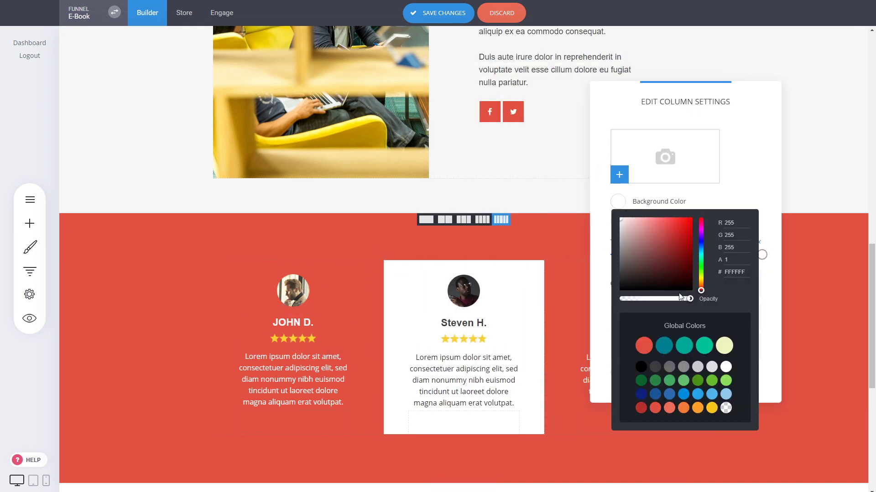
mouse_move(690, 299)
left_mouse_down()
mouse_move(621, 305)
mouse_move(702, 304)
left_mouse_up()
left_click(684, 345)
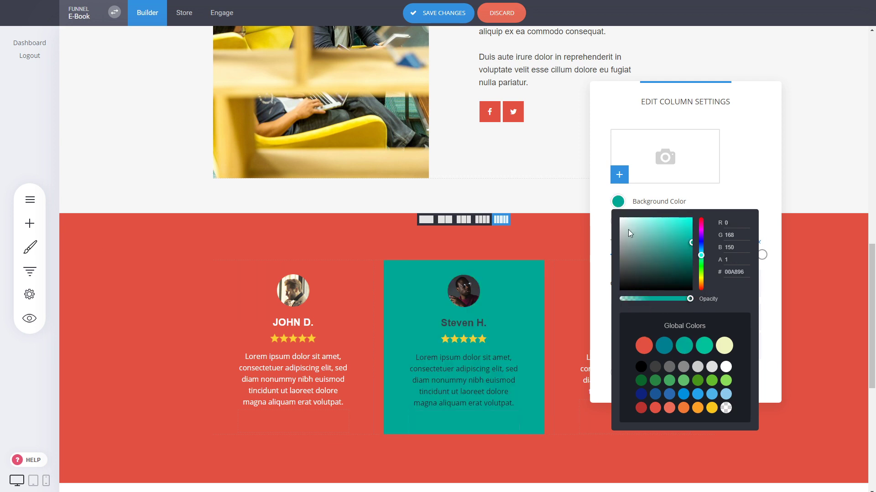
left_click_drag(654, 260, 604, 212)
left_click(762, 176)
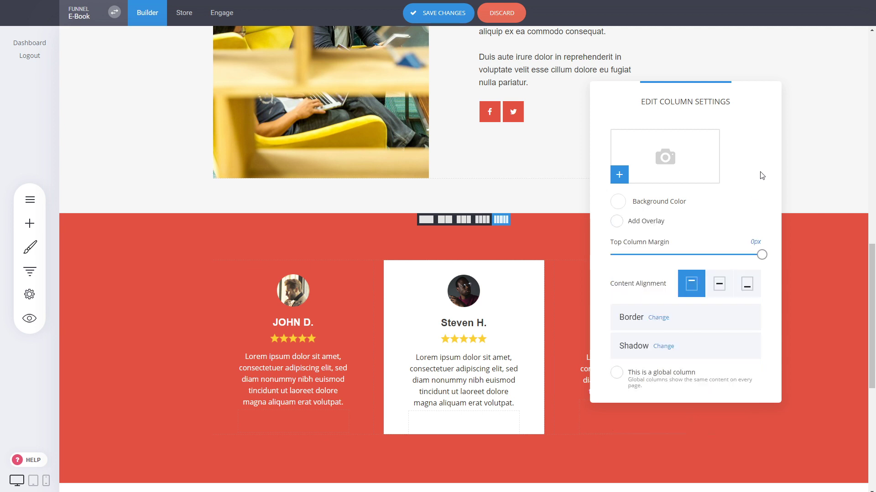
mouse_move(762, 254)
left_mouse_down()
mouse_move(681, 257)
mouse_move(766, 260)
left_mouse_up()
Close the column settings, save the testimonial edits, and scroll back toward About Me.
left_click(571, 240)
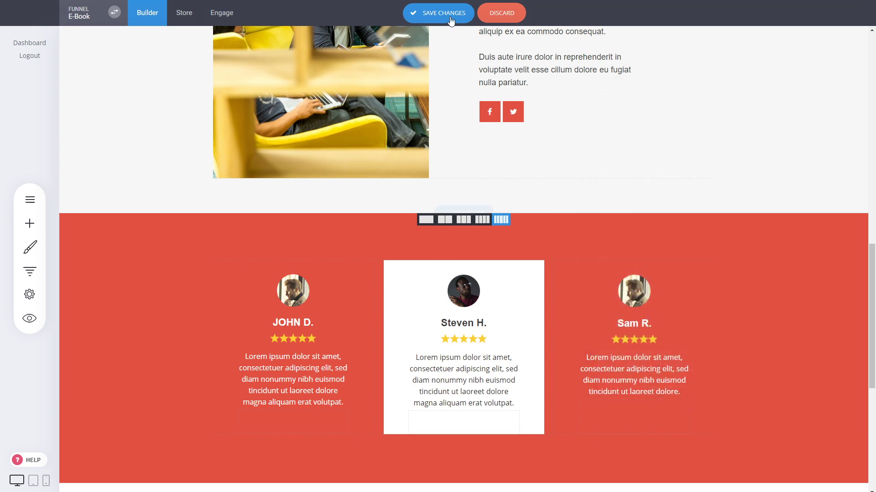
left_click(449, 16)
scroll(694, 241, "down", 2)
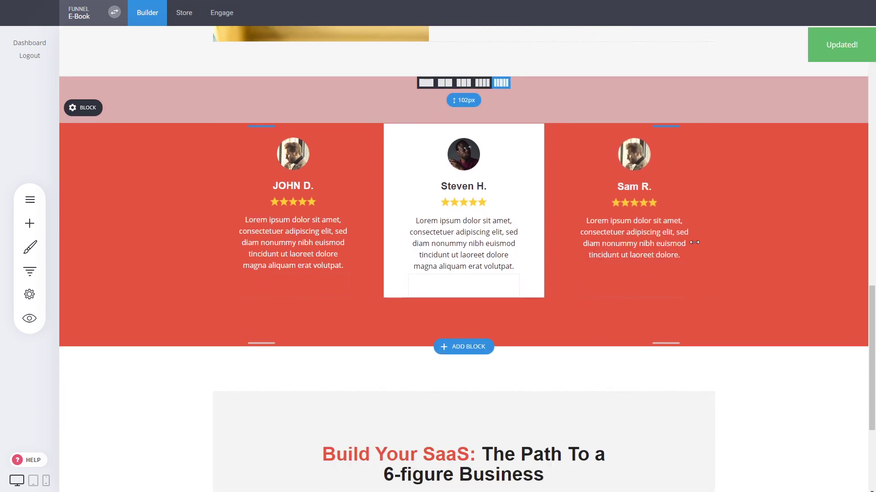
scroll(639, 301, "up", 5)
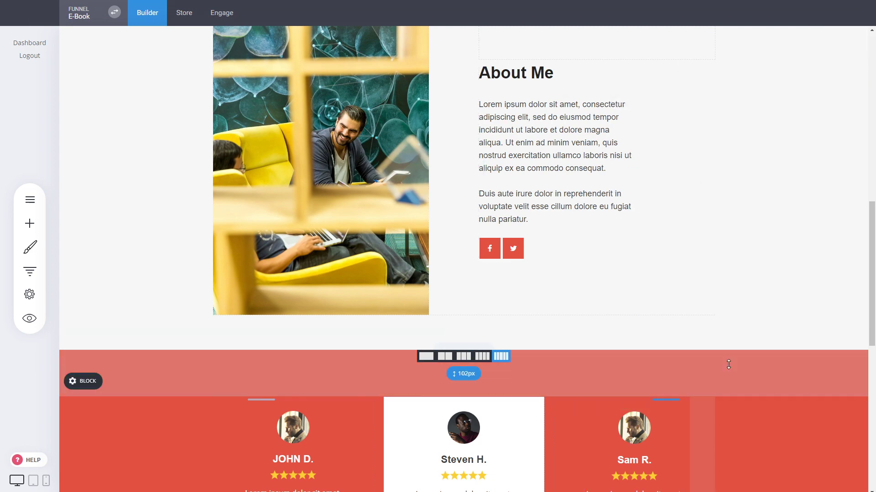
scroll(776, 331, "up", 4)
scroll(575, 349, "down", 4)
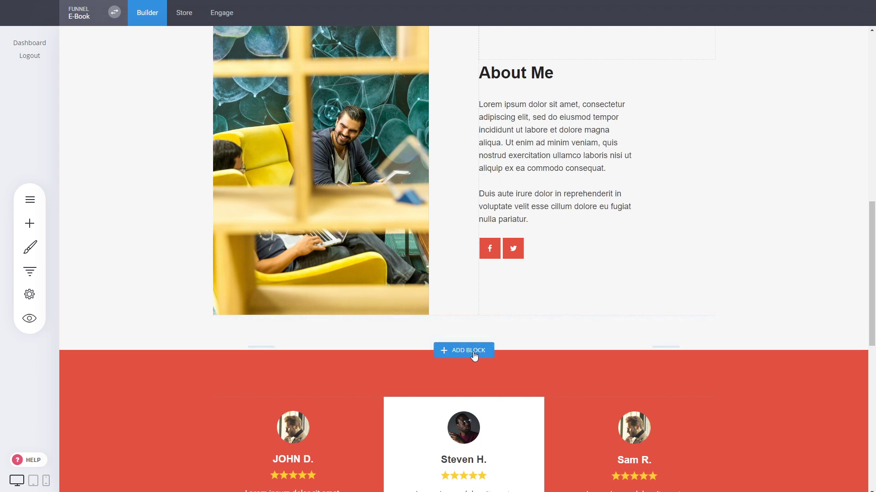
Insert the Do Things Differently template from the Video block category below About Me.
left_click(474, 357)
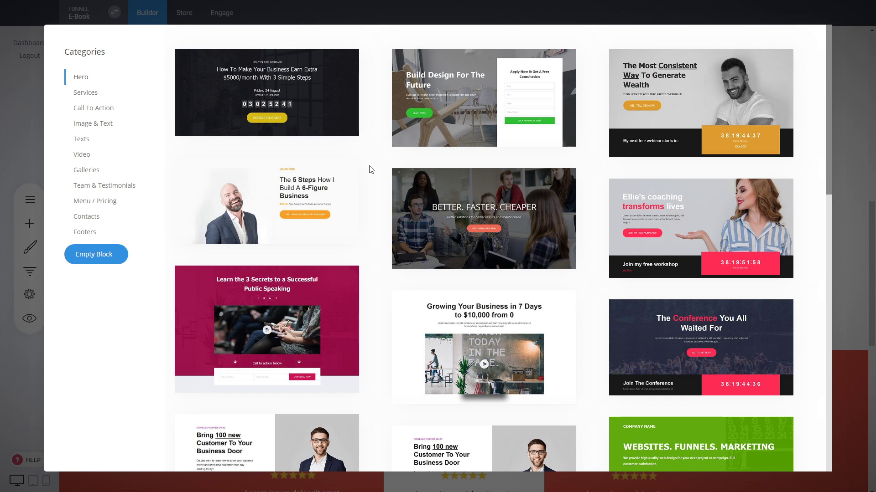
left_click(95, 158)
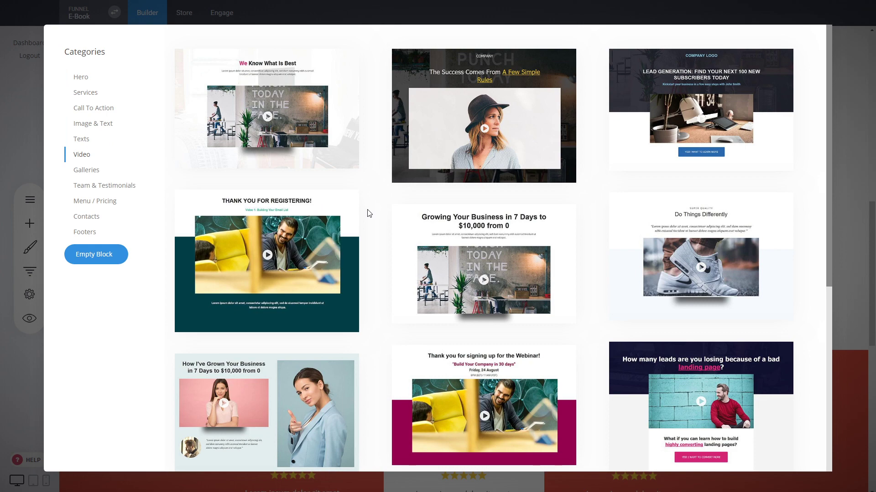
scroll(372, 207, "down", 4)
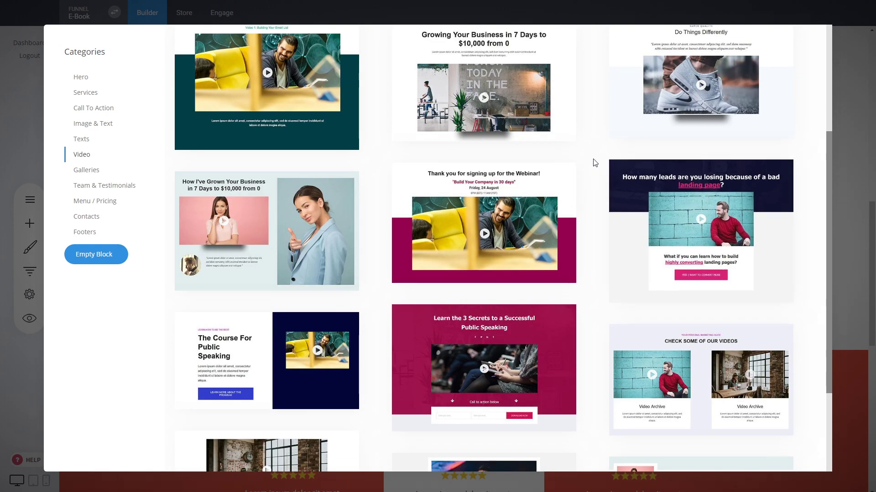
scroll(595, 162, "down", 3)
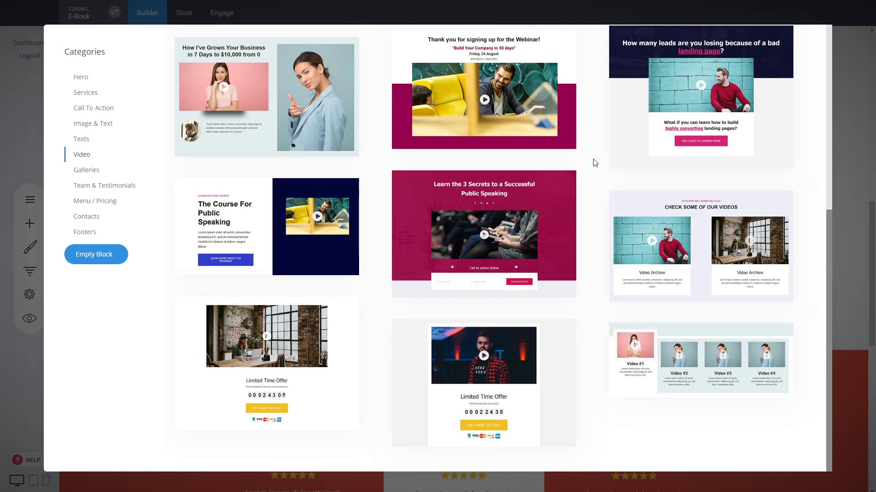
scroll(595, 162, "up", 7)
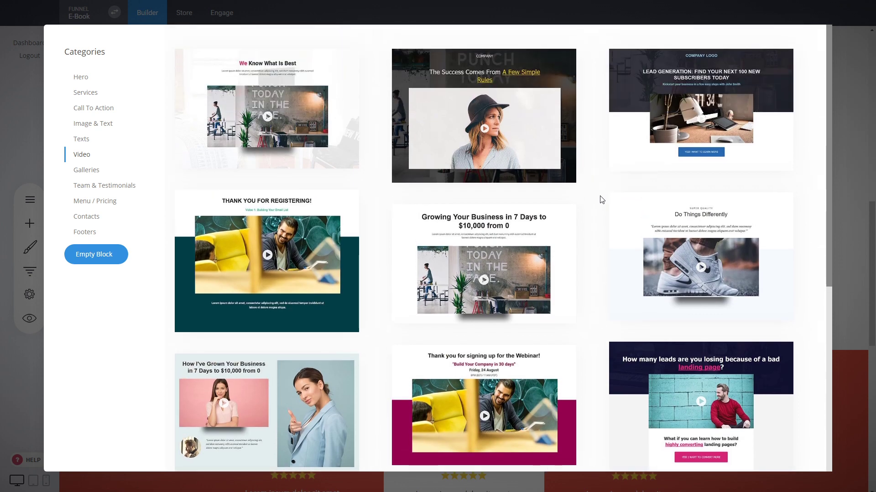
left_click(697, 236)
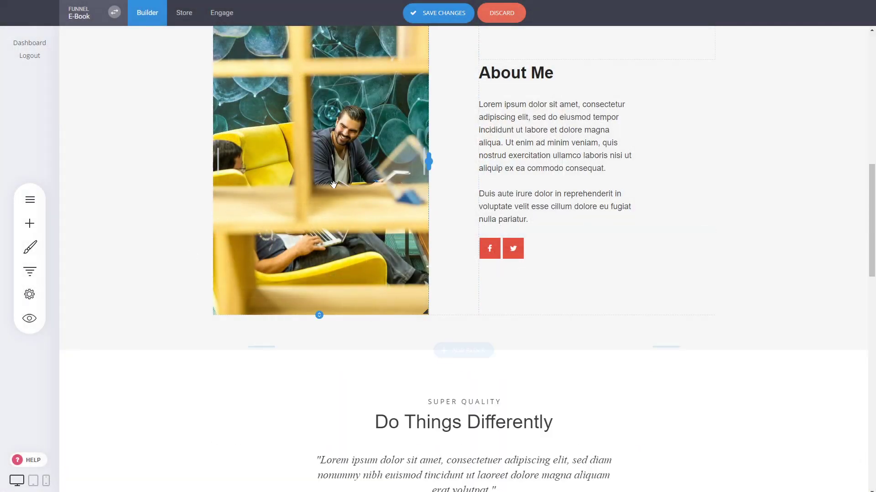
scroll(643, 258, "down", 4)
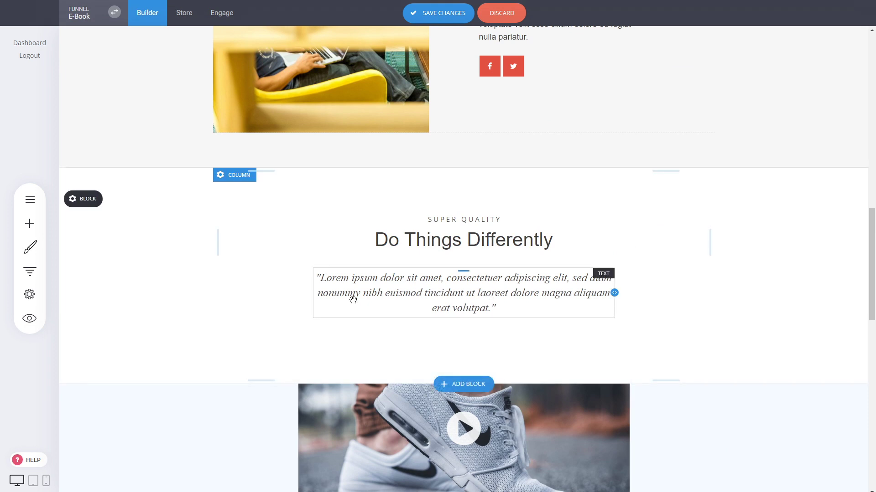
scroll(180, 253, "down", 2)
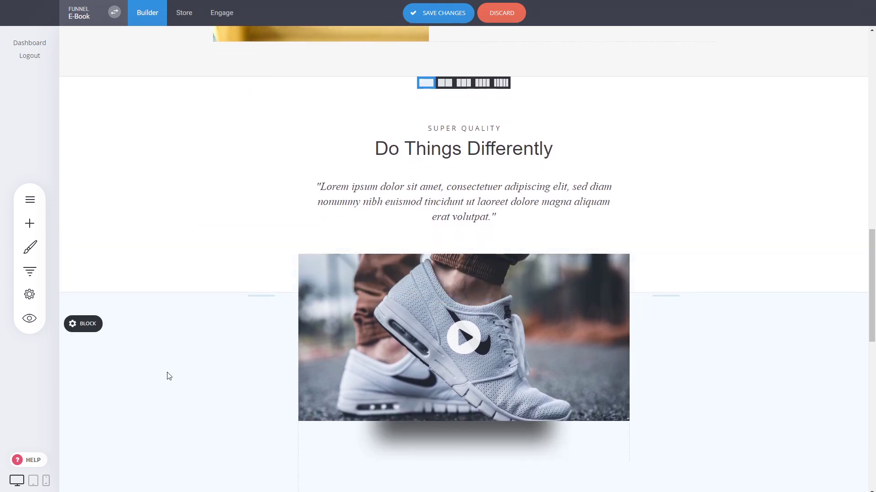
scroll(230, 230, "down", 2)
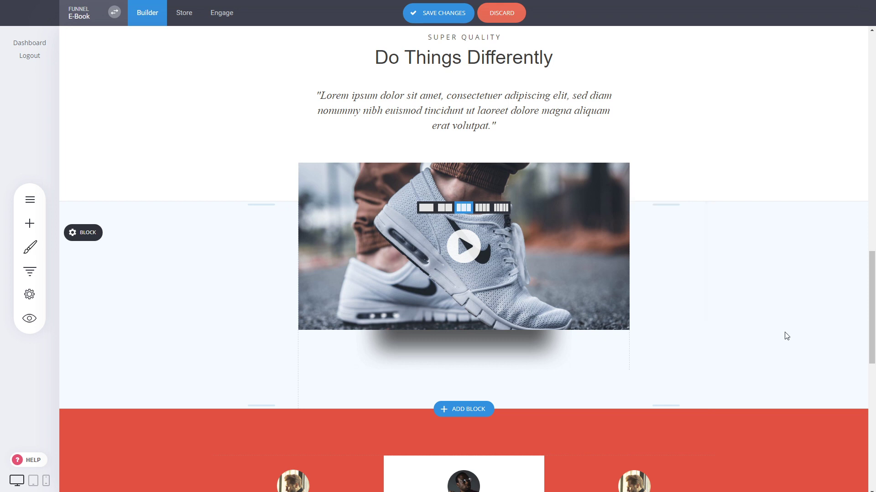
scroll(786, 336, "down", 7)
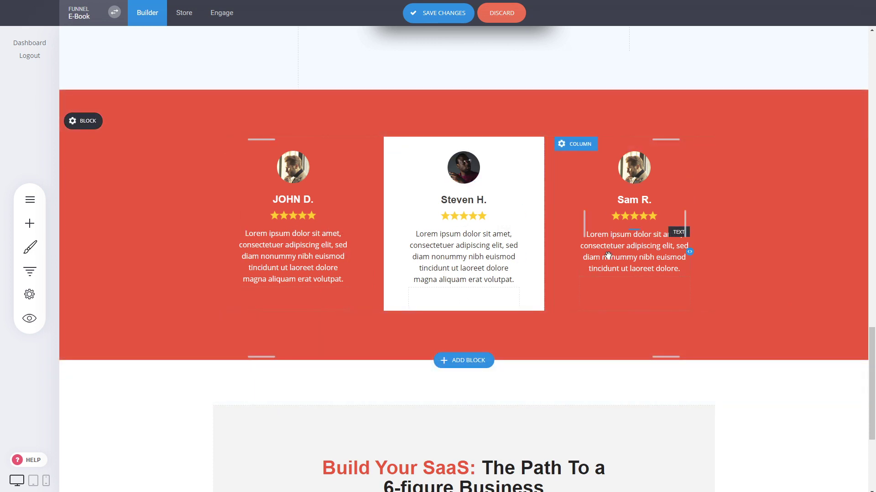
Drag the testimonials top padding to 78 px, then back to about 93 px, and scroll down.
left_click_drag(527, 121, 529, 110)
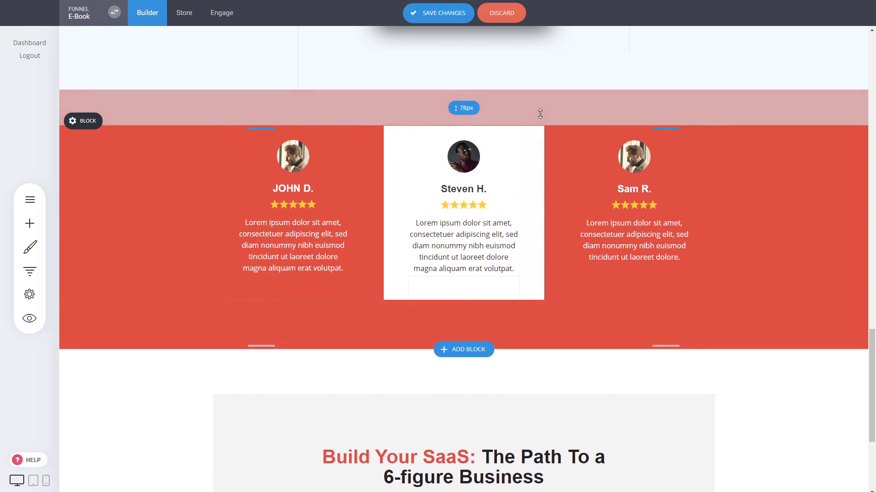
left_click_drag(540, 113, 499, 120)
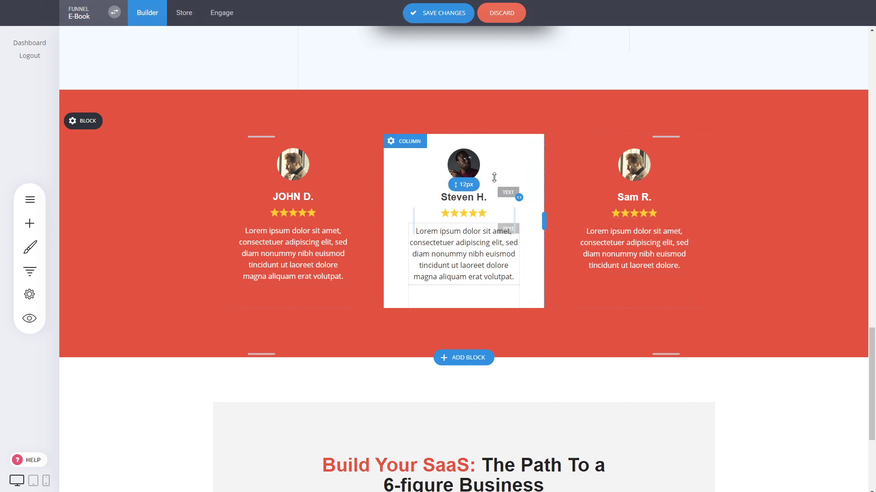
scroll(730, 176, "down", 4)
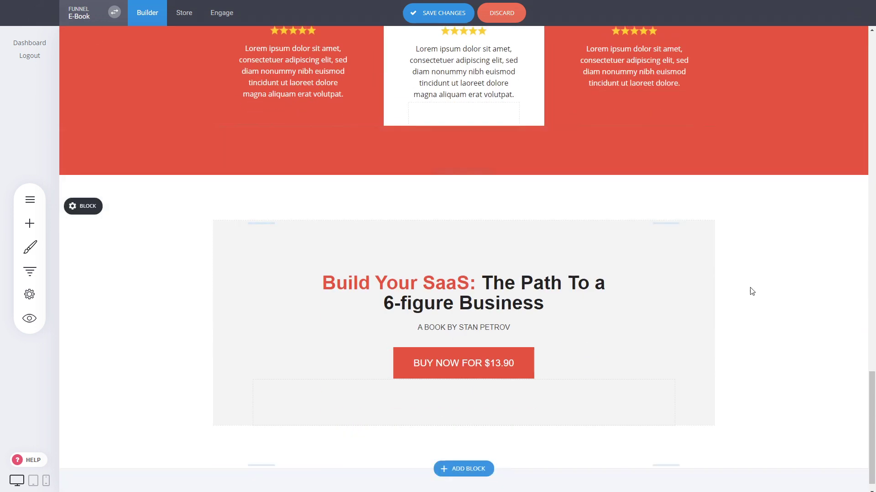
scroll(873, 402, "down", 1)
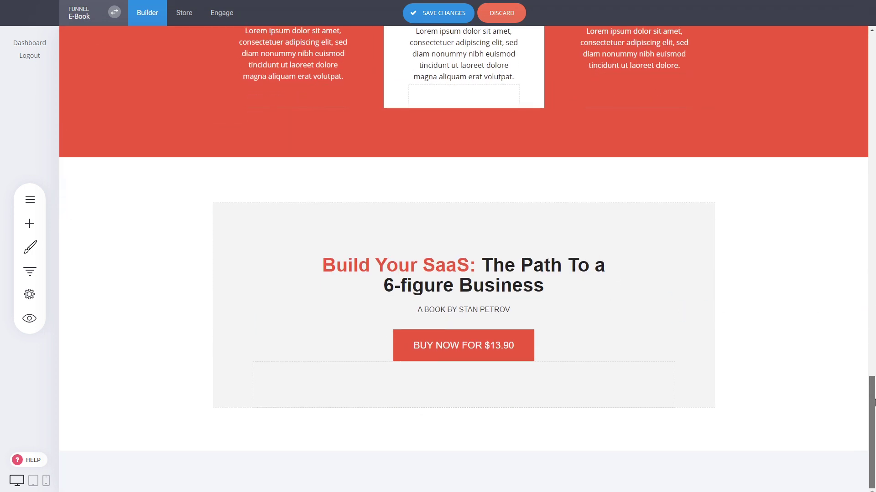
left_click_drag(873, 402, 859, 53)
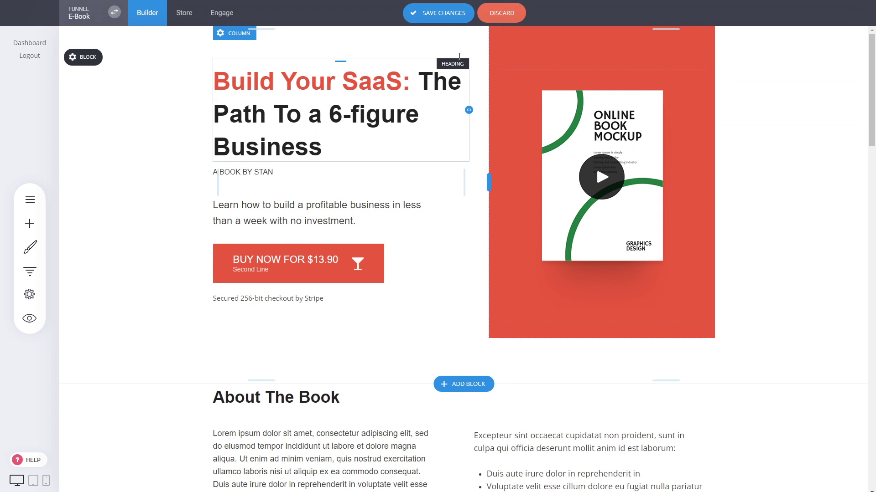
Save the E-Book page with SAVE CHANGES to store the testimonials padding edit.
left_click(438, 14)
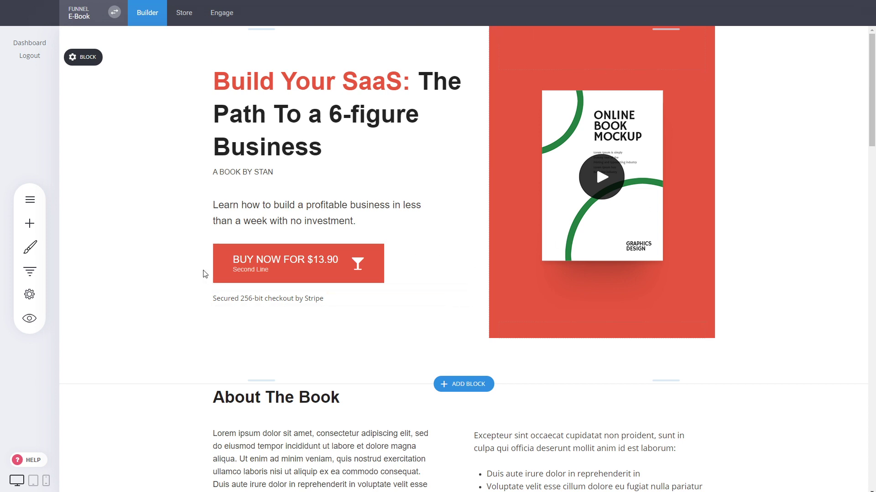
Open the E-Book funnel's Funnel Controls, then go back to the My Websites & Funnels list.
left_click(42, 272)
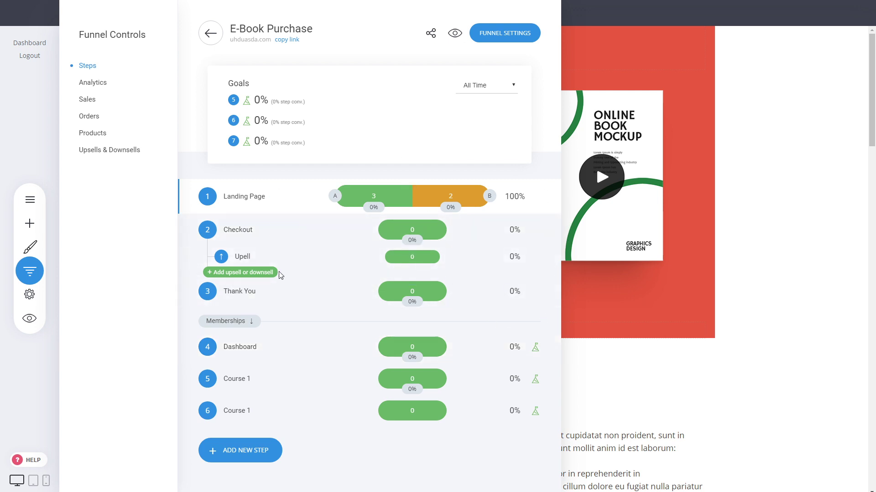
left_click(743, 252)
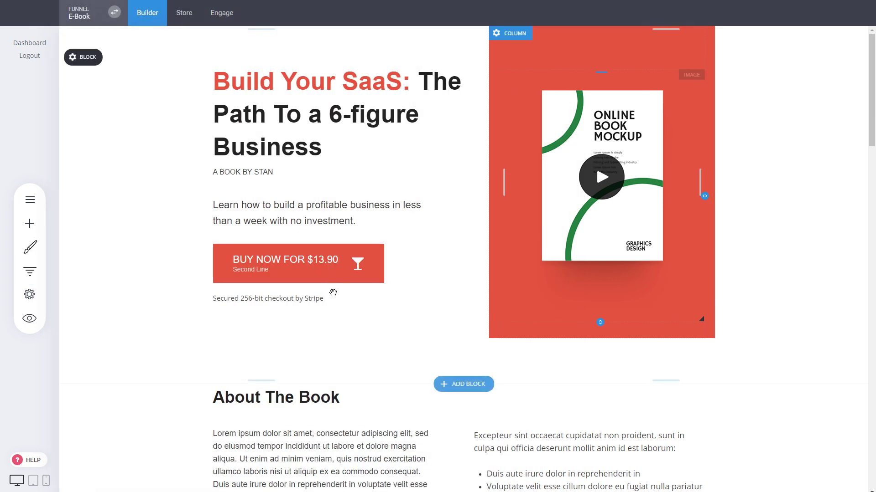
left_click(30, 272)
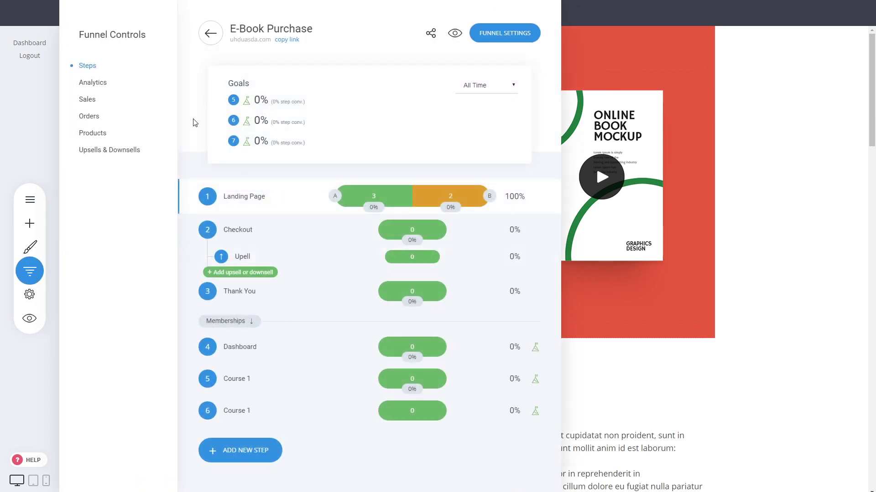
left_click(210, 33)
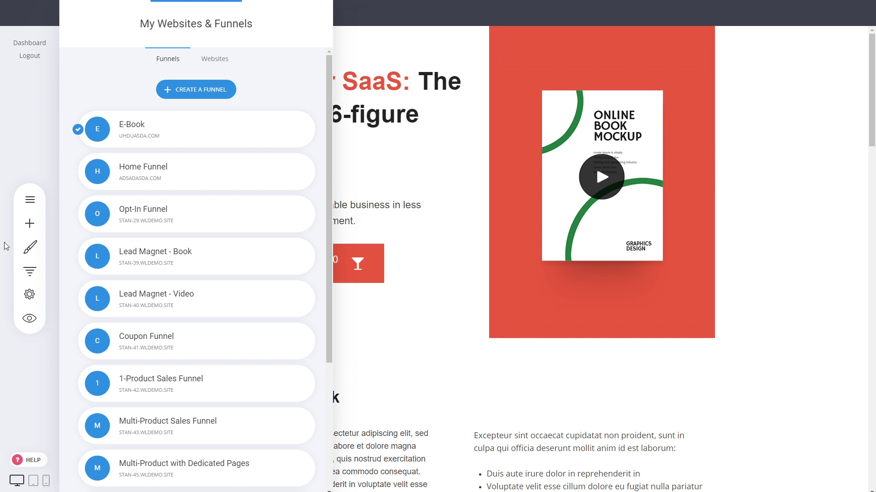
Return from the E-Book Purchase funnel steps to the My Websites & Funnels list.
left_click(33, 274)
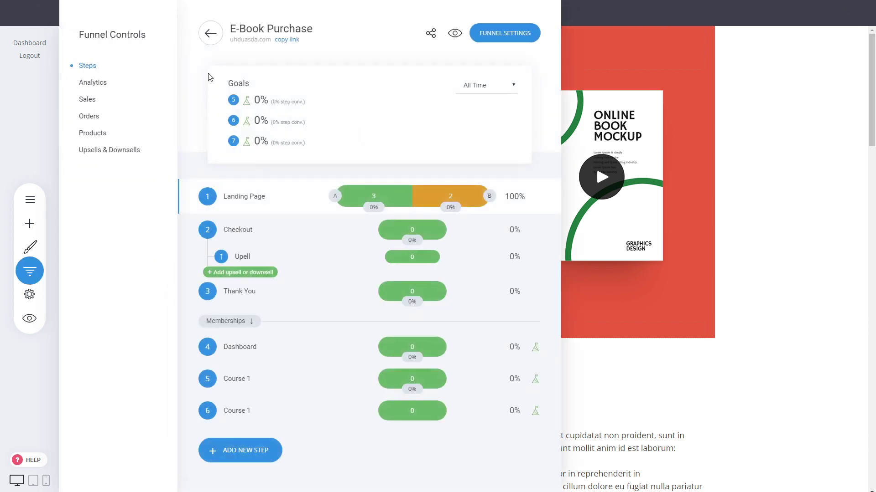
left_click(218, 44)
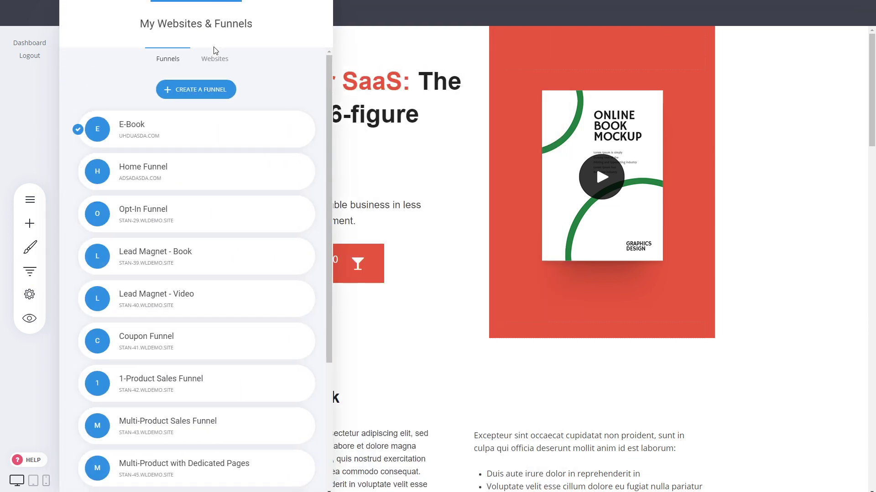
scroll(274, 237, "down", 4)
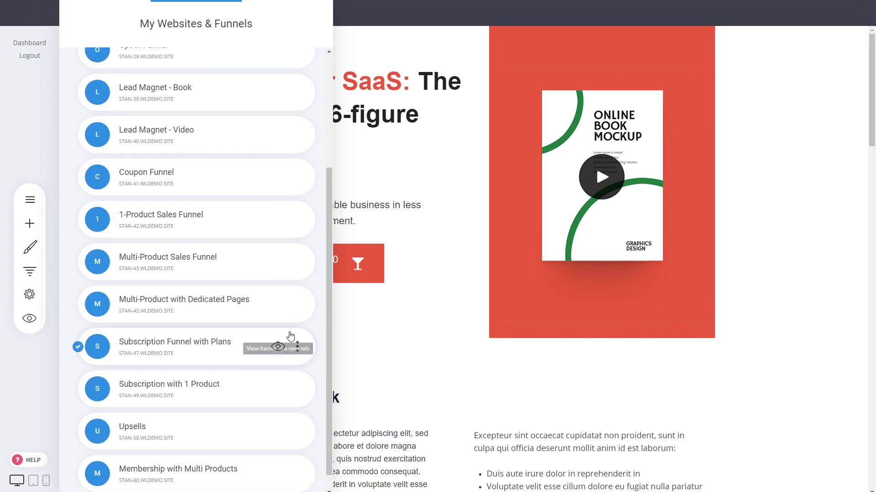
scroll(291, 336, "up", 5)
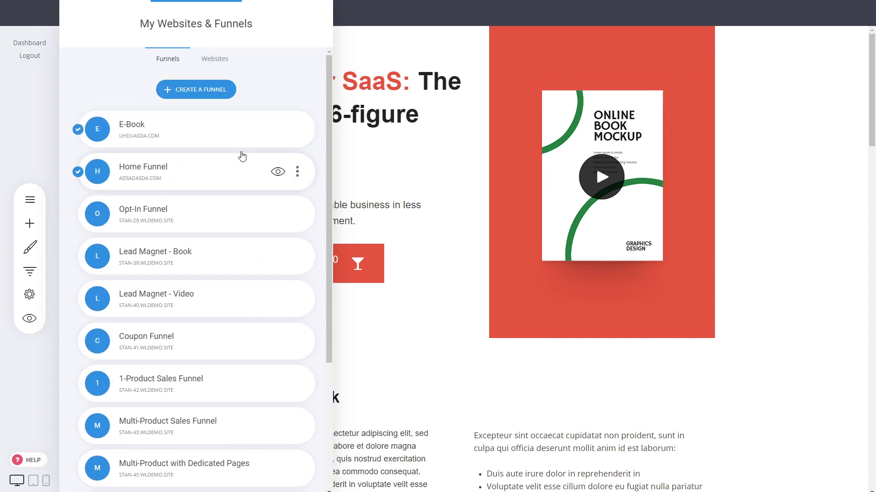
Create a new funnel, browse Lead Generation and Sales / Product templates, and select the course template.
left_click(233, 95)
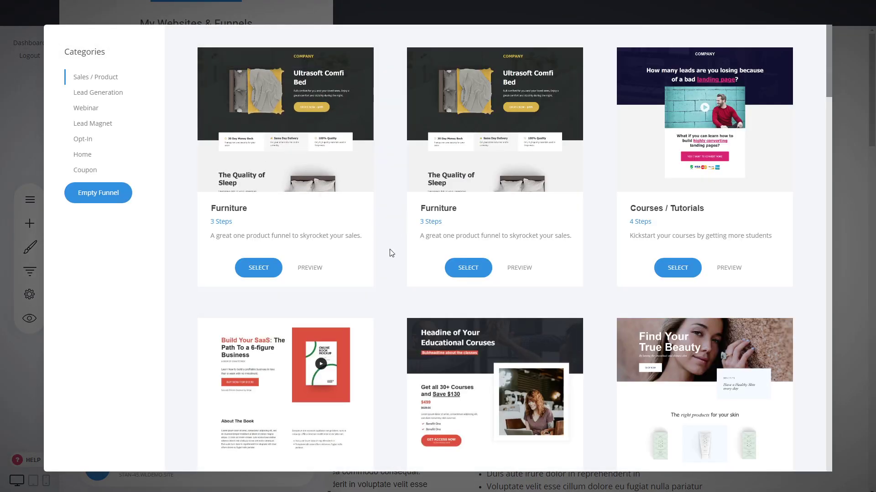
scroll(391, 253, "down", 4)
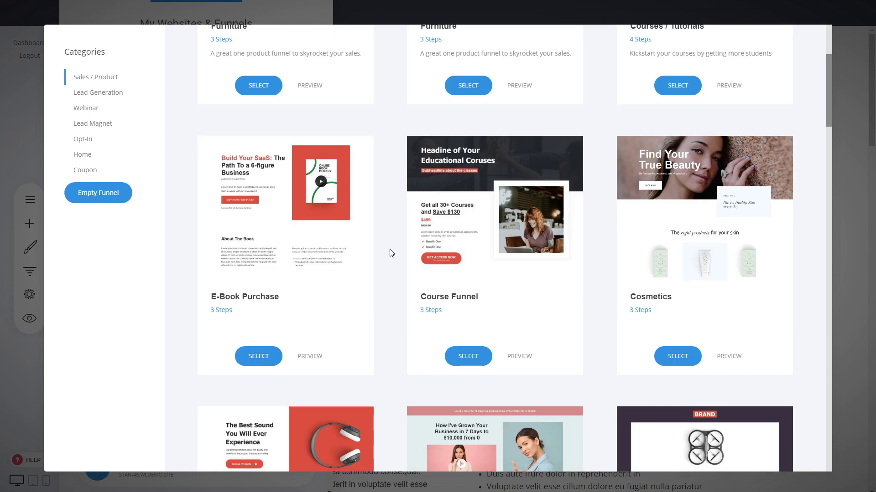
scroll(391, 252, "down", 4)
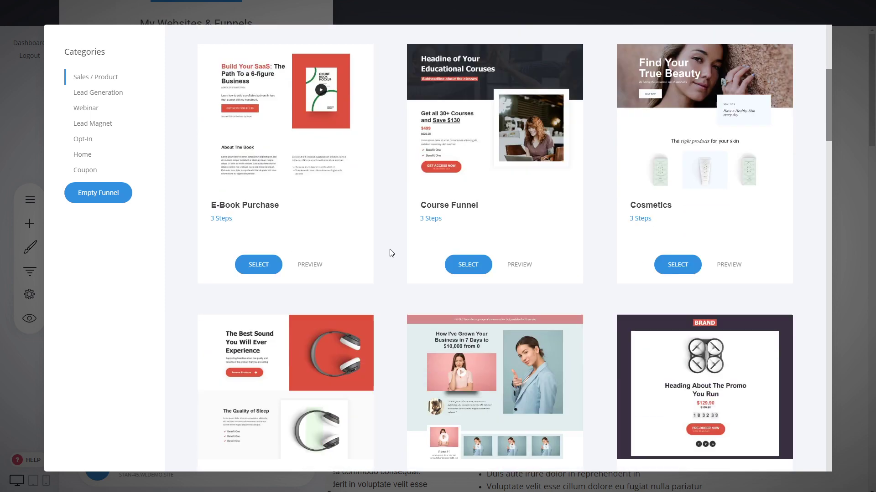
left_click(85, 91)
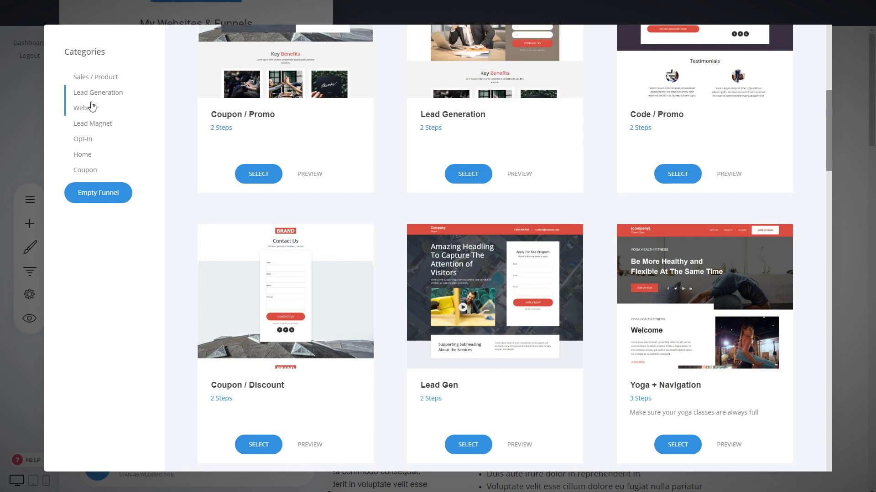
left_click(95, 78)
scroll(413, 278, "up", 5)
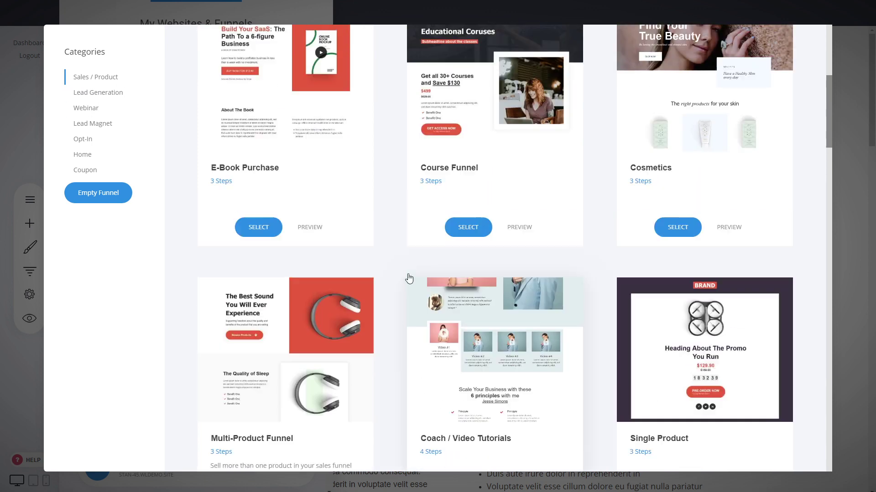
scroll(592, 262, "up", 3)
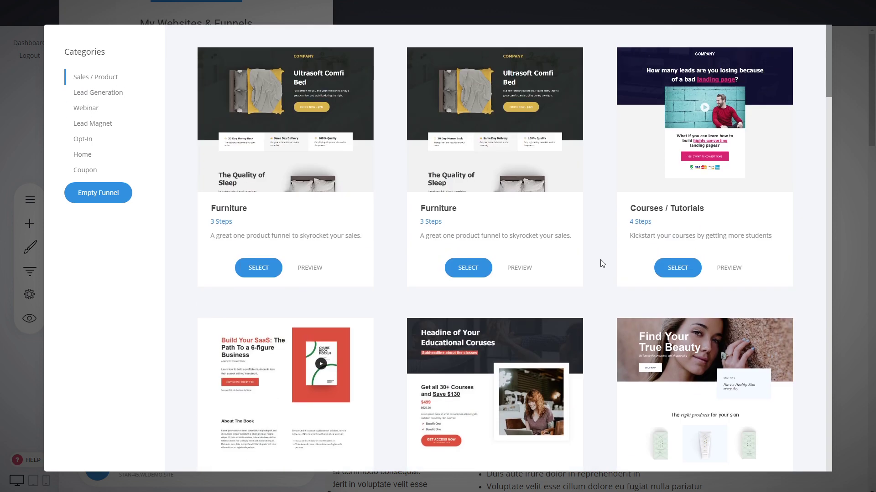
left_click(468, 267)
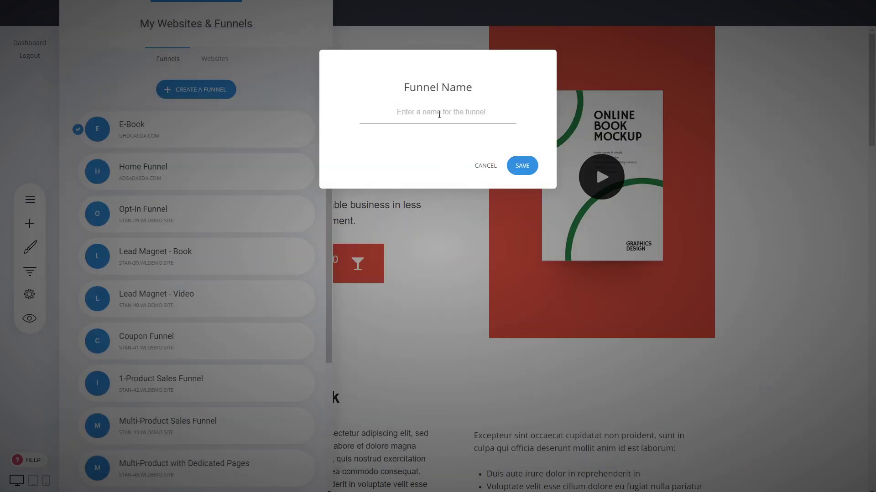
Name the new funnel 'Funnel Example', then widen the offer column's padding and save the page.
type("Funnel Example")
left_click(536, 169)
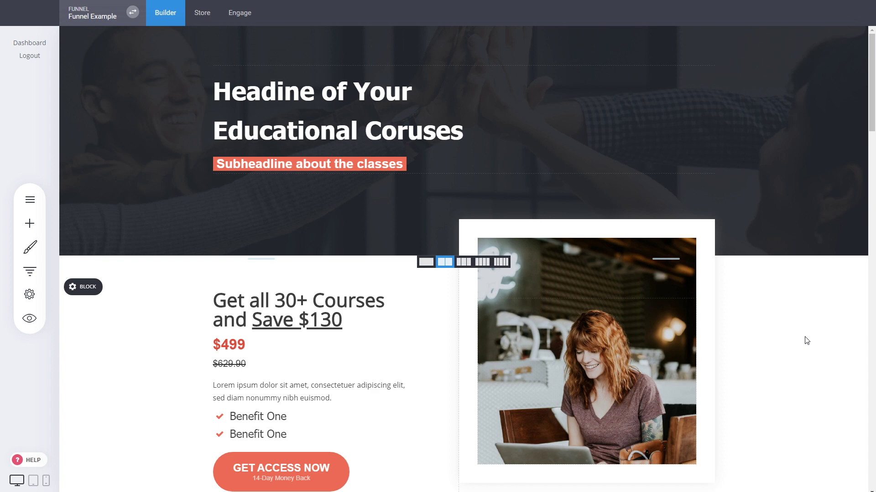
scroll(806, 341, "down", 4)
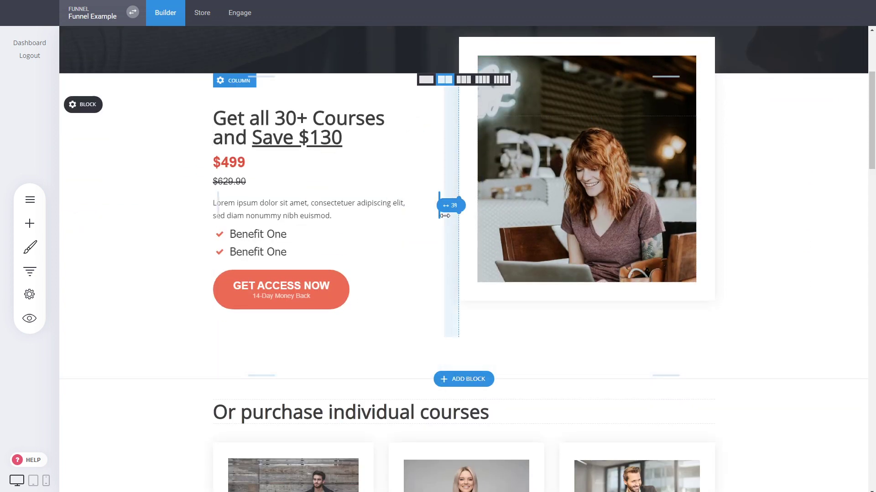
left_click_drag(449, 219, 442, 219)
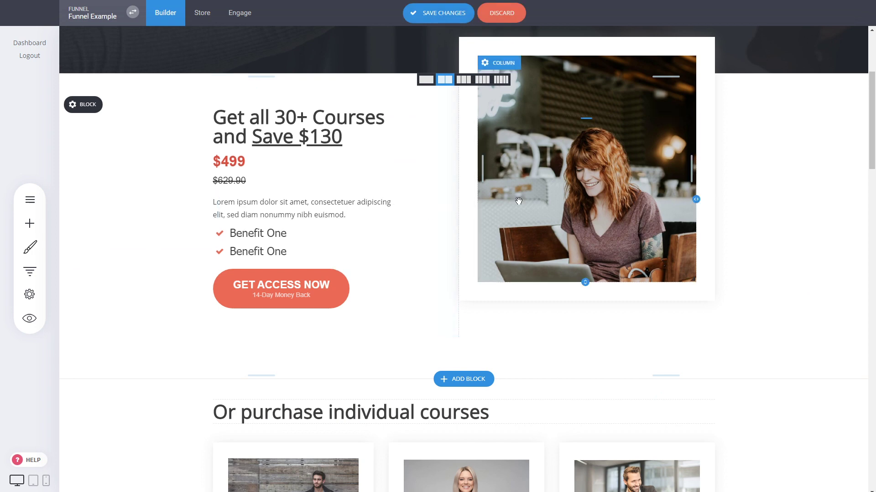
scroll(228, 136, "up", 4)
left_click(432, 16)
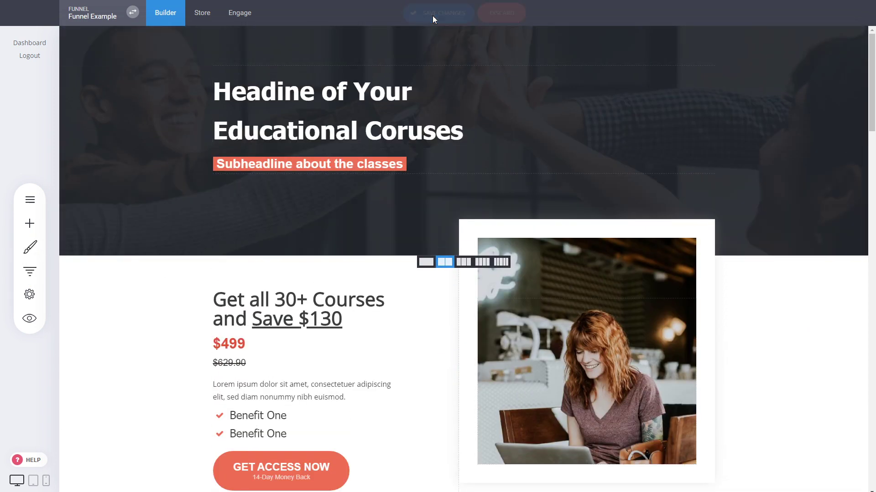
Drag a Button element from Add Widget onto the course hero below the subheadline.
left_click(34, 231)
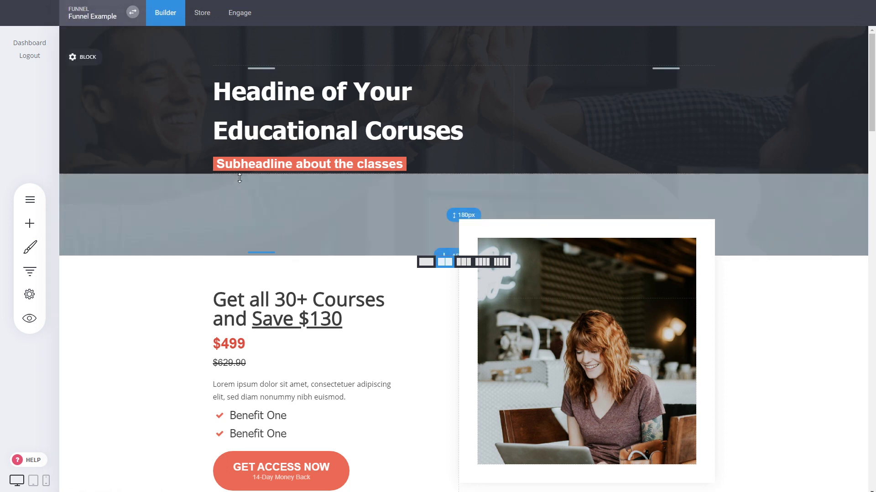
left_click(32, 231)
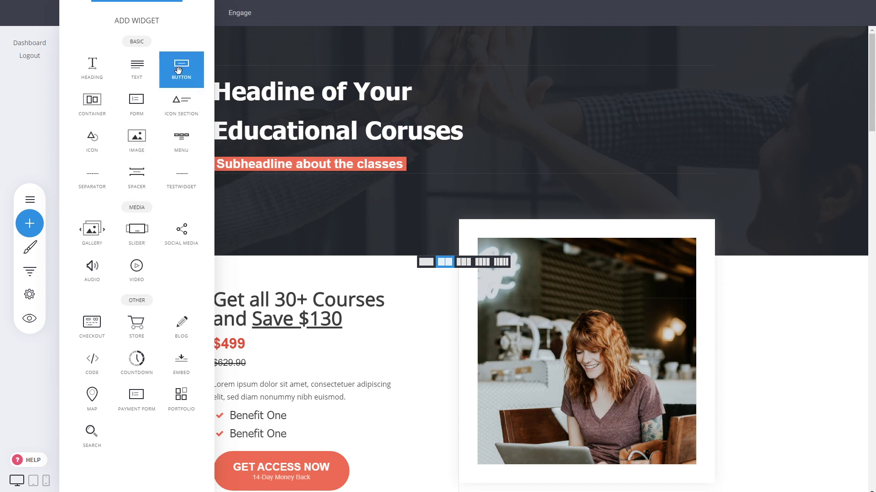
left_click_drag(178, 69, 381, 176)
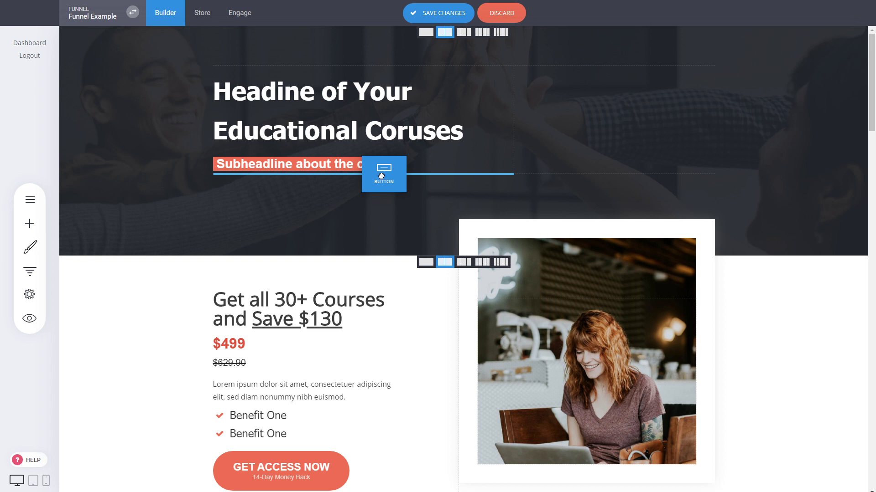
Drop the button below the subheadline, label it 'CALL TO ACTION', and add space above it.
left_click_drag(381, 176, 378, 176)
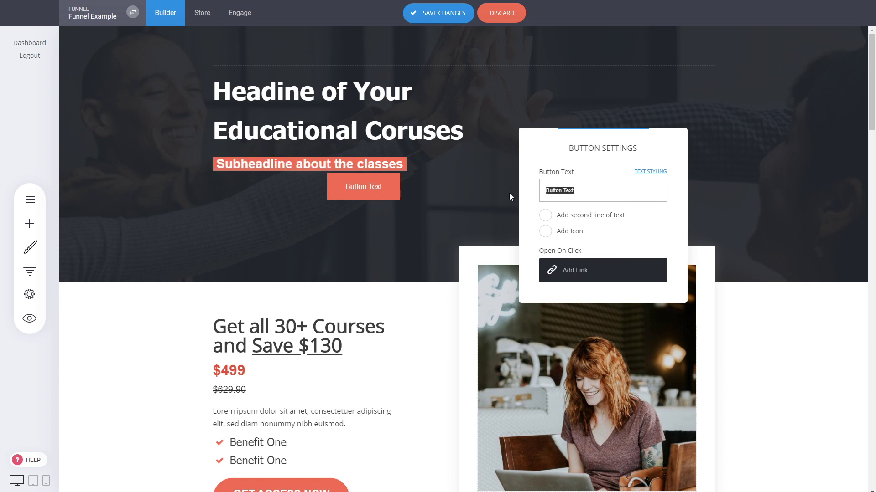
type("CALL TO ACTION")
left_click(447, 187)
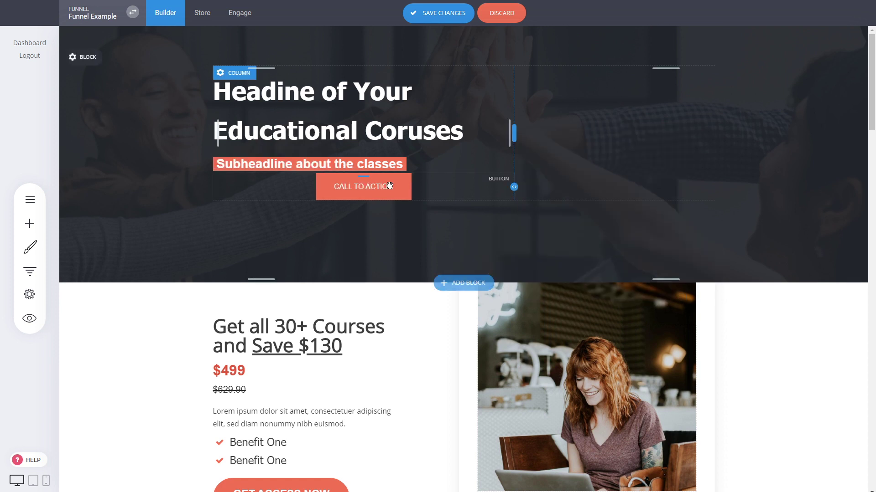
left_click_drag(381, 177, 379, 196)
Align the CALL TO ACTION button to the left and bring up its styling options.
left_click(375, 202)
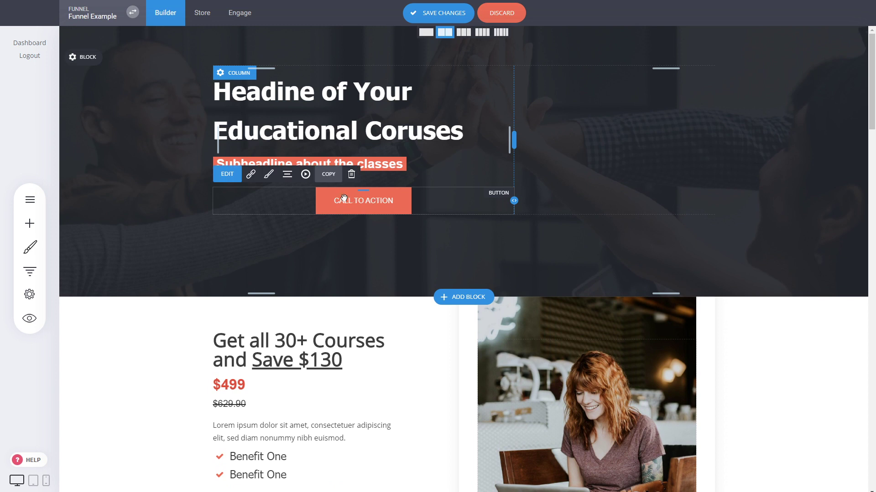
left_click(289, 178)
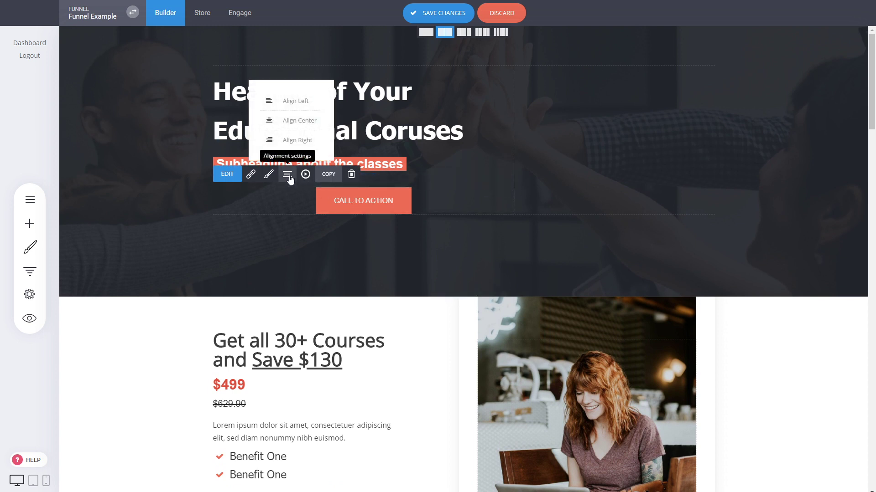
left_click(290, 105)
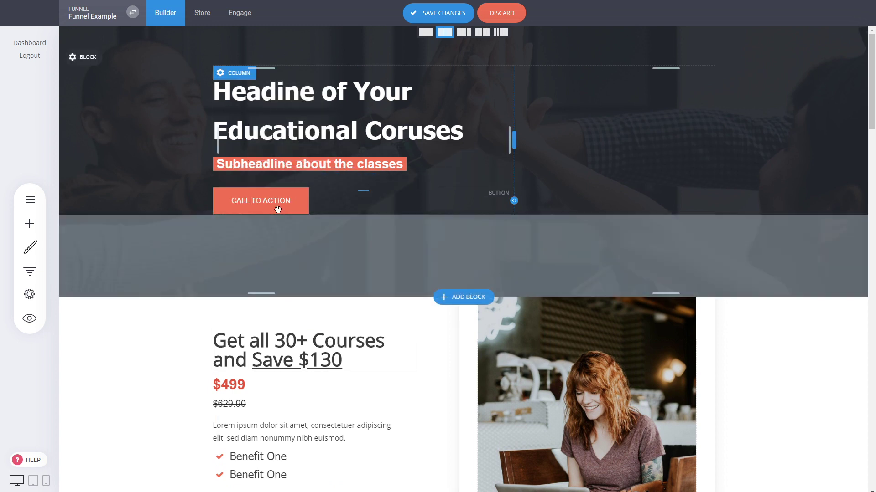
left_click(260, 202)
left_click(269, 174)
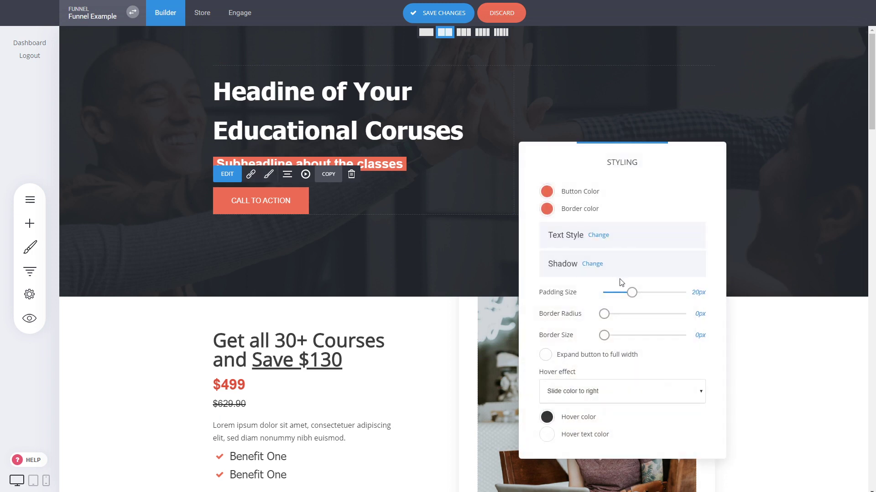
Round the button's corners to about 39px, make its text bold, 20px, 3px letter-spaced, and save.
left_click_drag(604, 313, 656, 315)
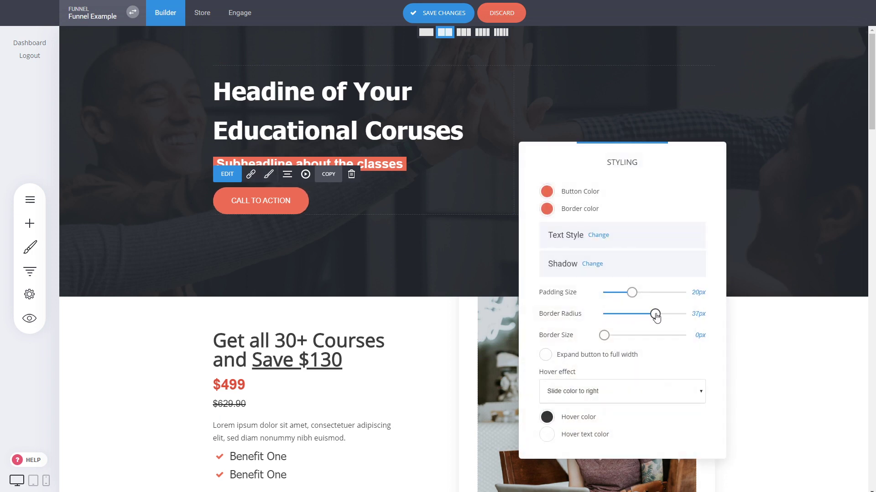
left_click(596, 236)
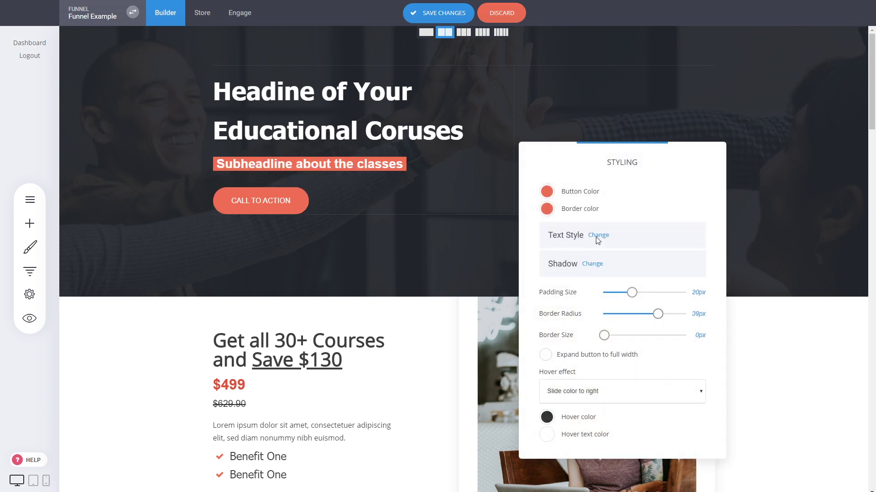
left_click(744, 318)
left_click(706, 312)
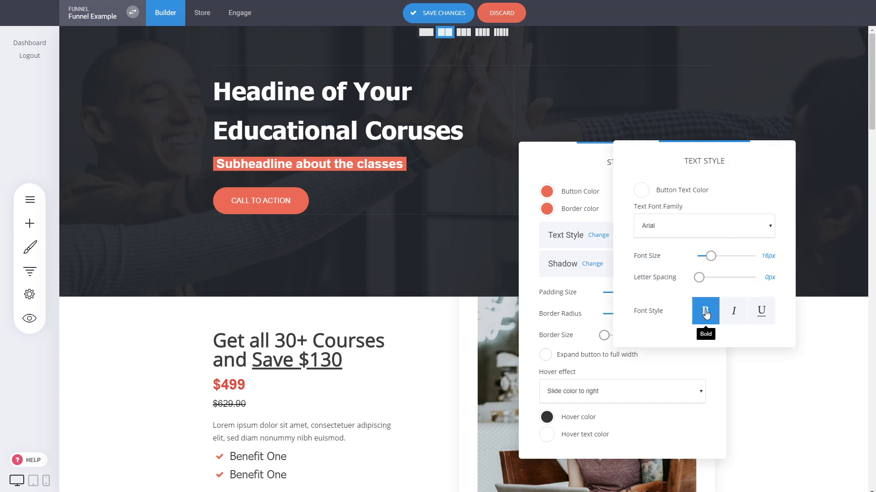
mouse_move(710, 256)
left_mouse_down()
mouse_move(702, 280)
mouse_move(714, 259)
left_mouse_up()
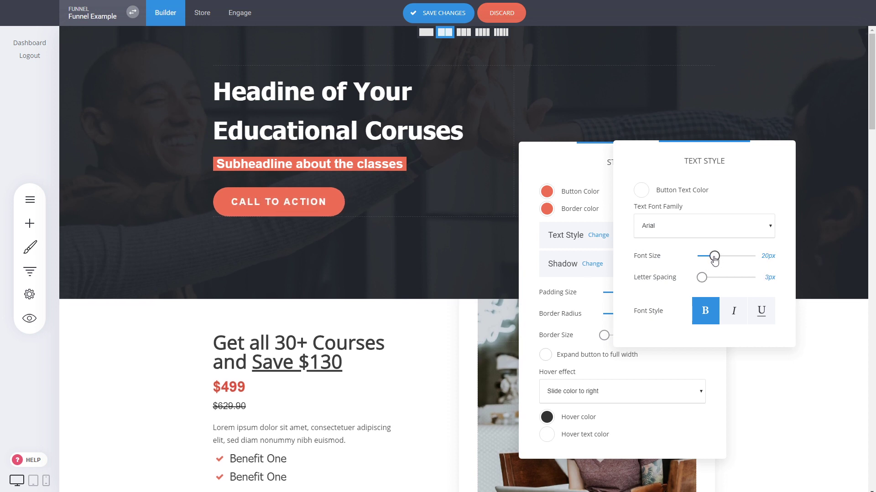
left_click(458, 190)
left_click(455, 186)
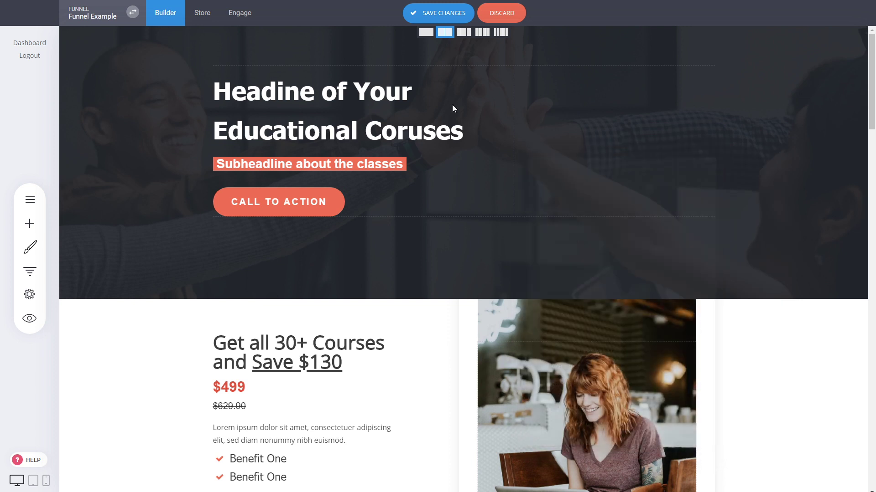
left_click(438, 12)
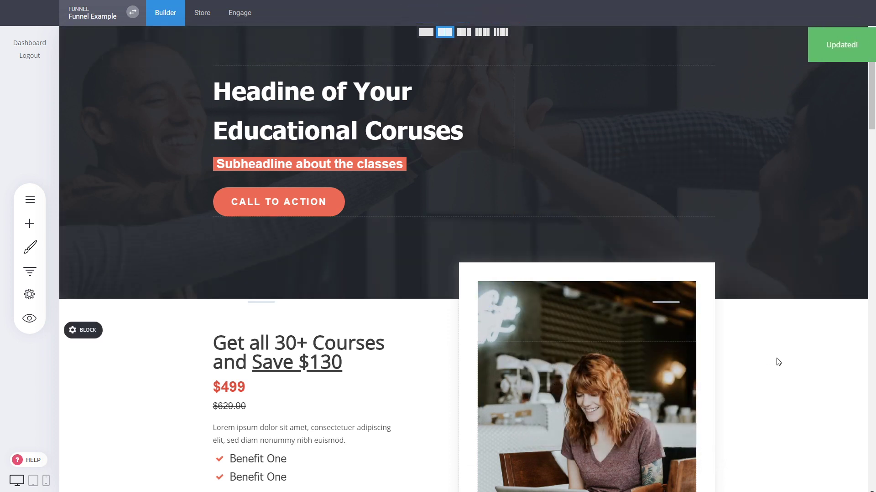